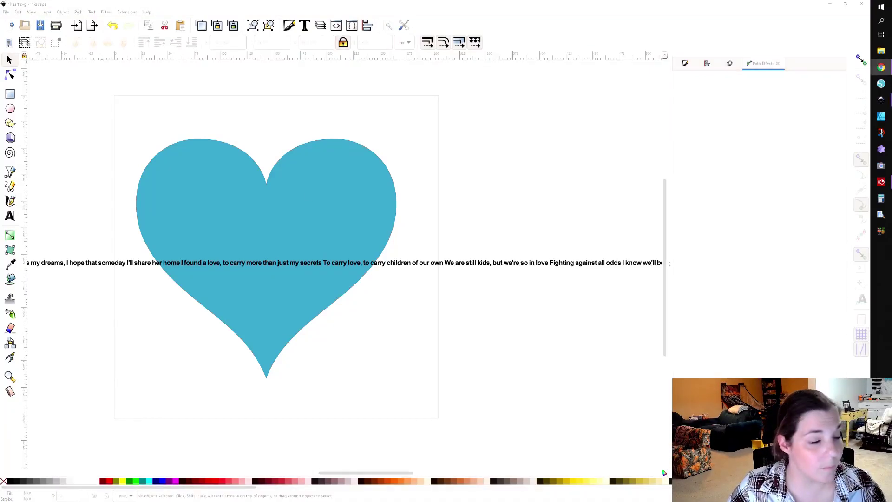
# Switch to the browser's Facebook post of the example text-filled heart.
pyautogui.hotkey('alt', 'Tab')
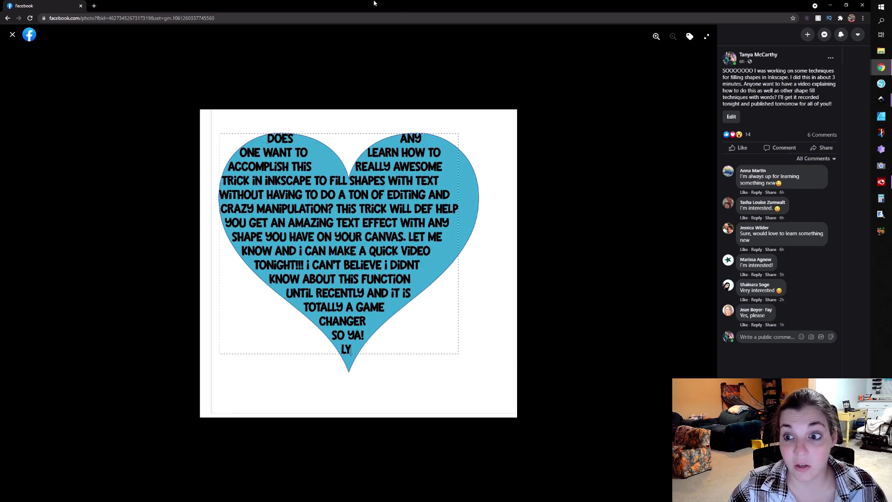
# Minimize the browser to get back to the Inkscape drawing.
pyautogui.click(881, 68)
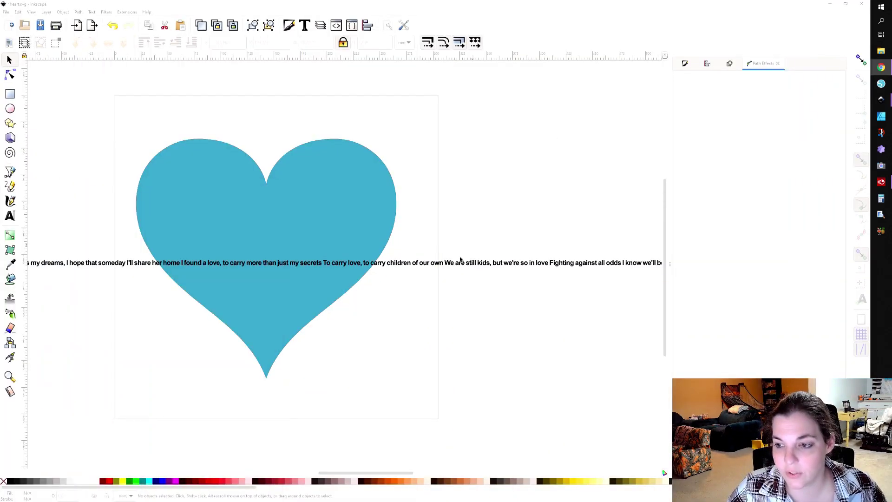
# Bring Inkscape to the front and restore its window to full screen.
pyautogui.click(423, 265)
pyautogui.click(420, 265)
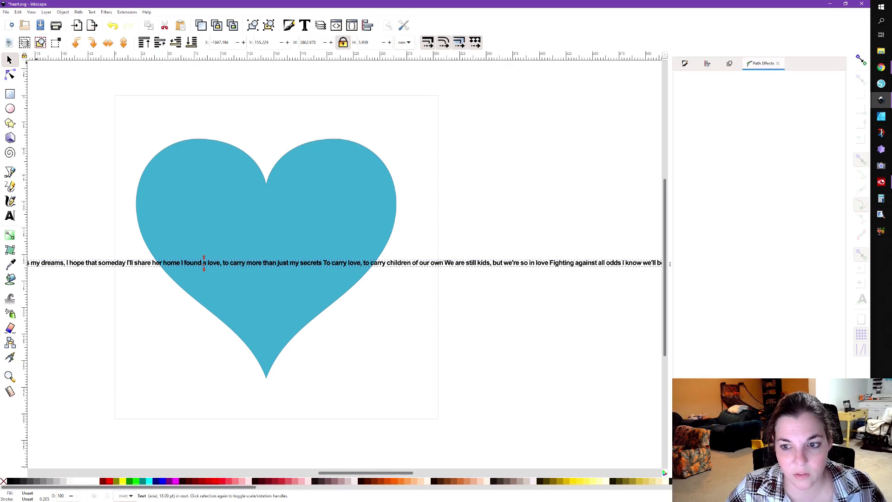
pyautogui.click(846, 4)
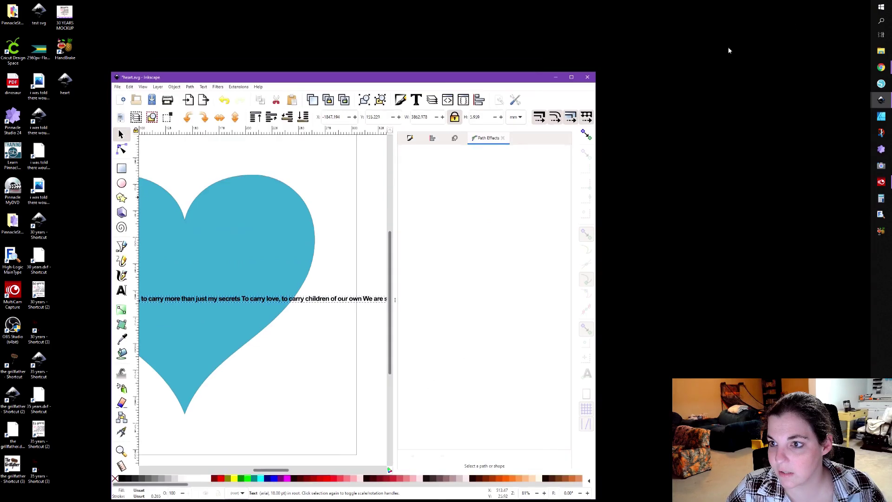
pyautogui.doubleClick(432, 79)
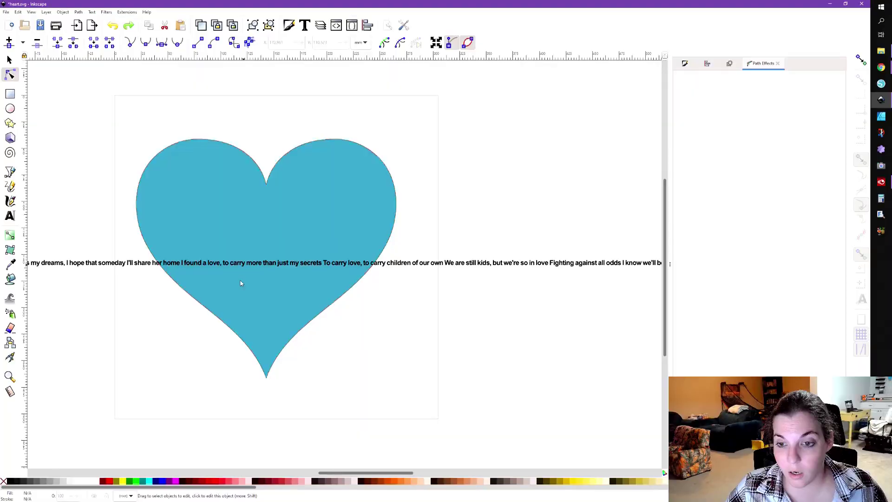
# Select the lyrics line with the heart and apply Text > Flow into Frame.
pyautogui.click(244, 266)
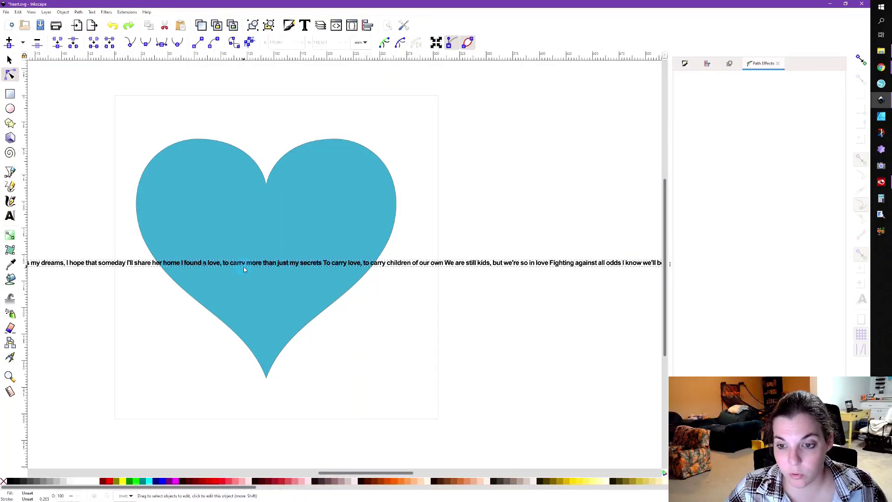
pyautogui.click(231, 217)
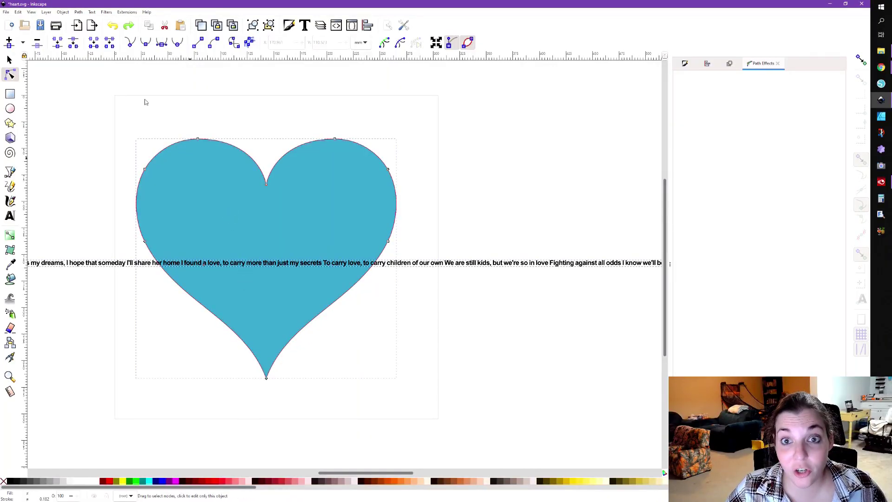
pyautogui.click(91, 12)
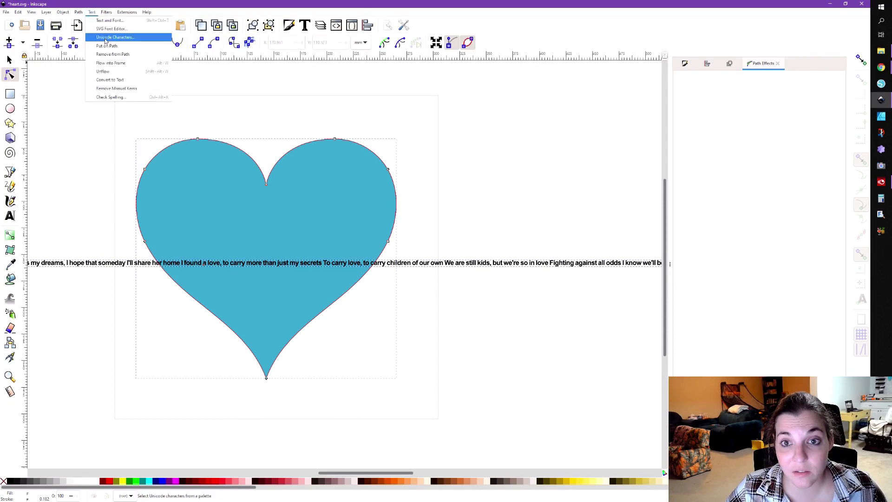
pyautogui.click(109, 61)
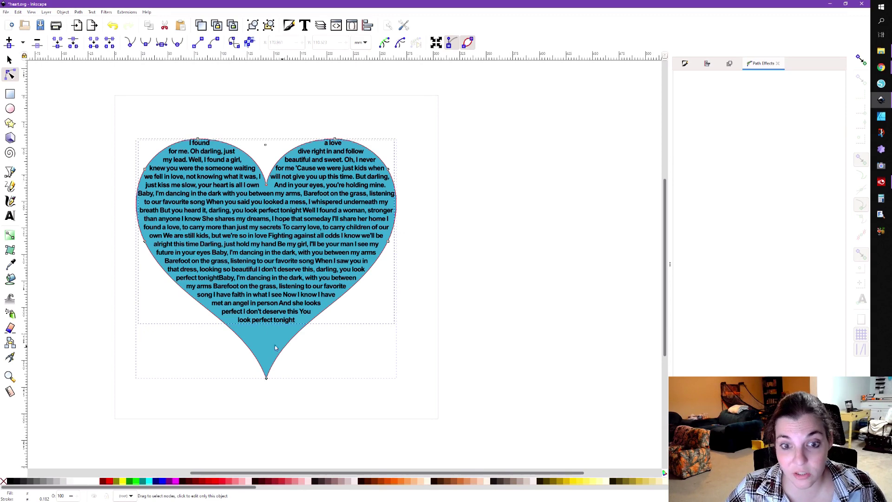
pyautogui.click(10, 215)
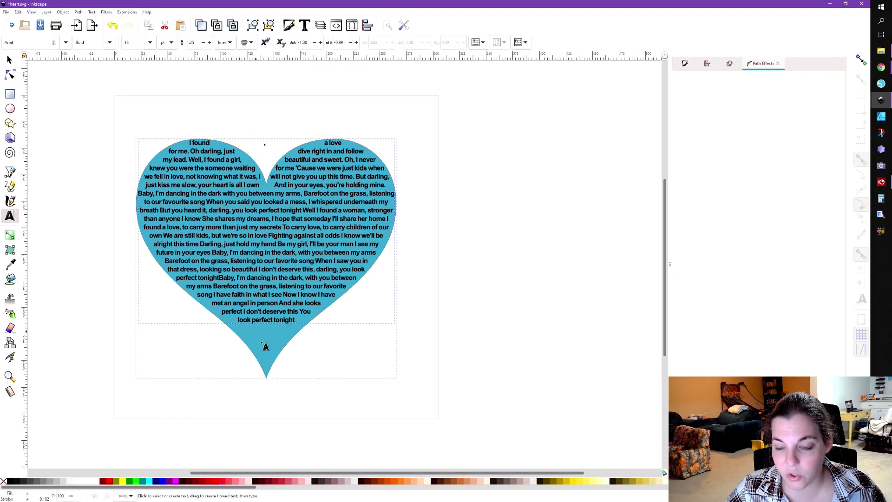
pyautogui.click(9, 59)
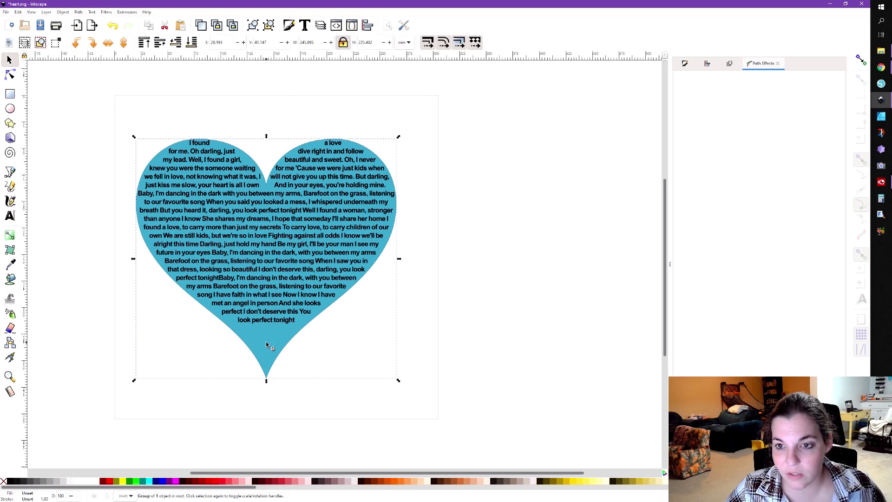
pyautogui.moveTo(275, 348); pyautogui.dragTo(646, 351)
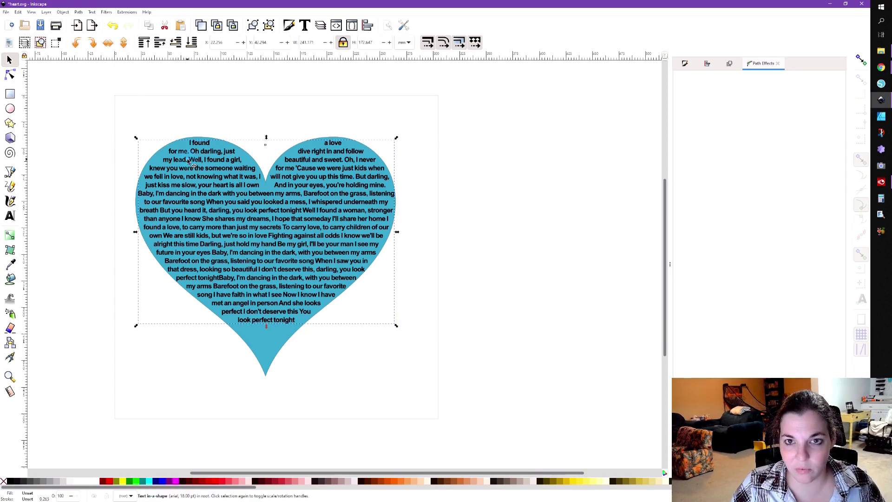
pyautogui.click(93, 12)
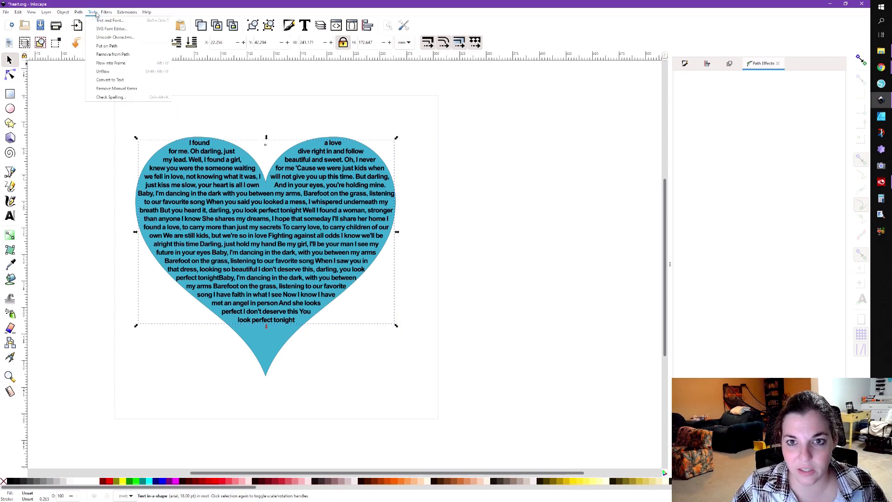
pyautogui.click(103, 73)
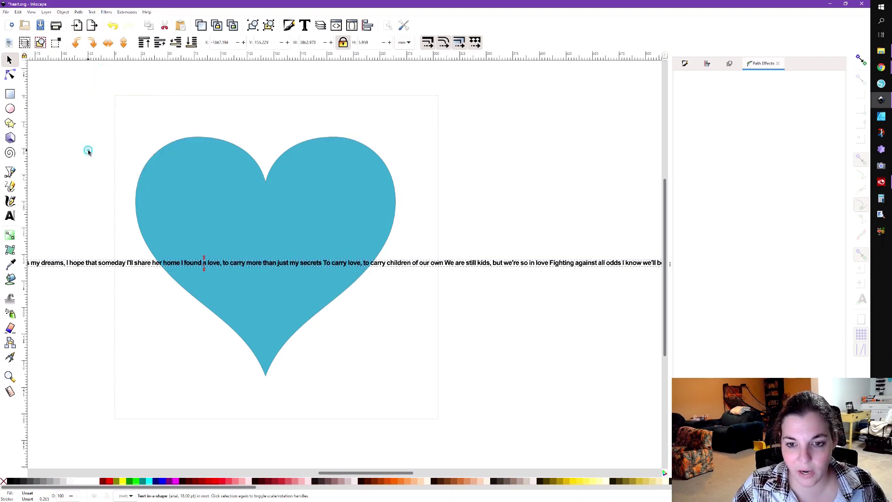
pyautogui.keyDown('shift'); pyautogui.click(182, 225); pyautogui.keyUp('shift')
pyautogui.click(92, 12)
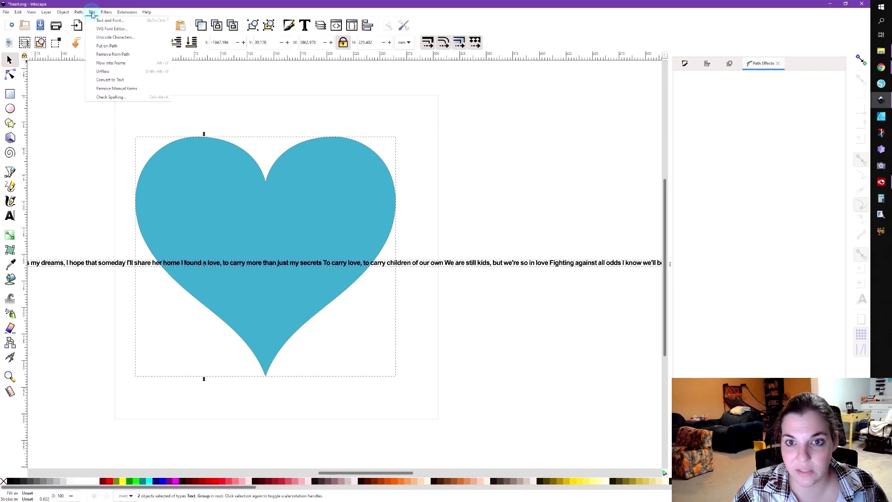
pyautogui.click(104, 64)
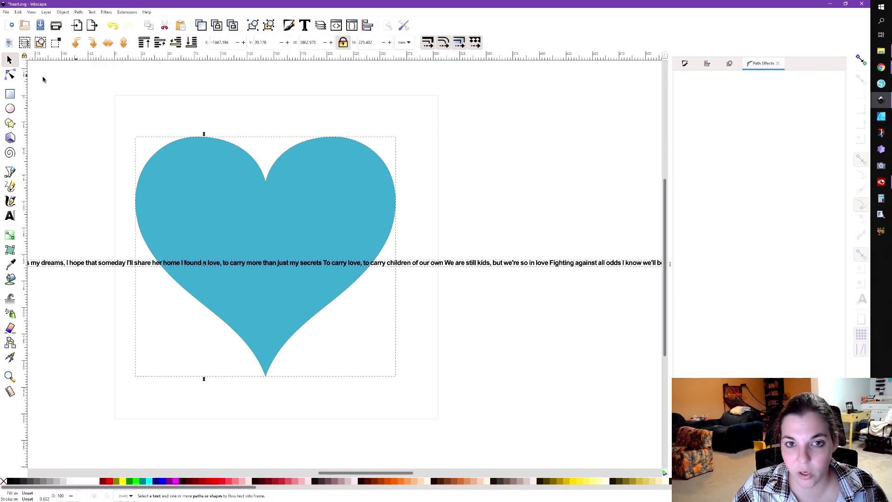
pyautogui.click(12, 76)
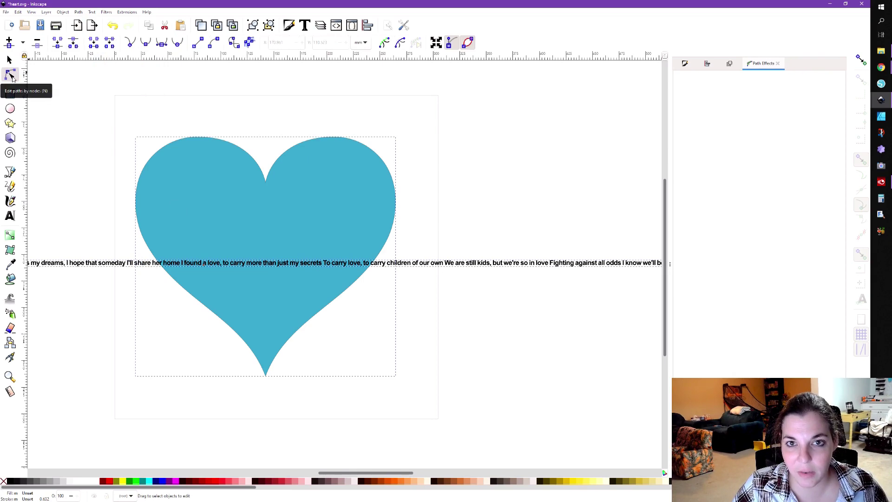
pyautogui.click(92, 12)
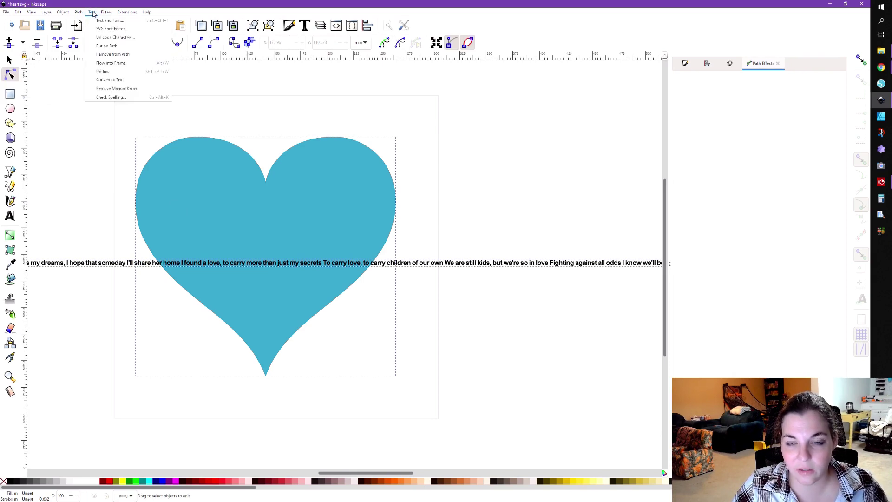
pyautogui.click(110, 63)
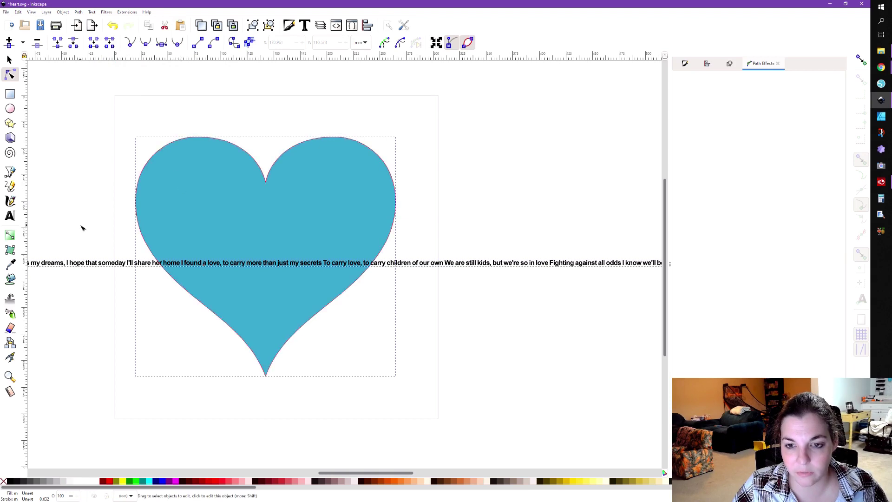
pyautogui.click(141, 264)
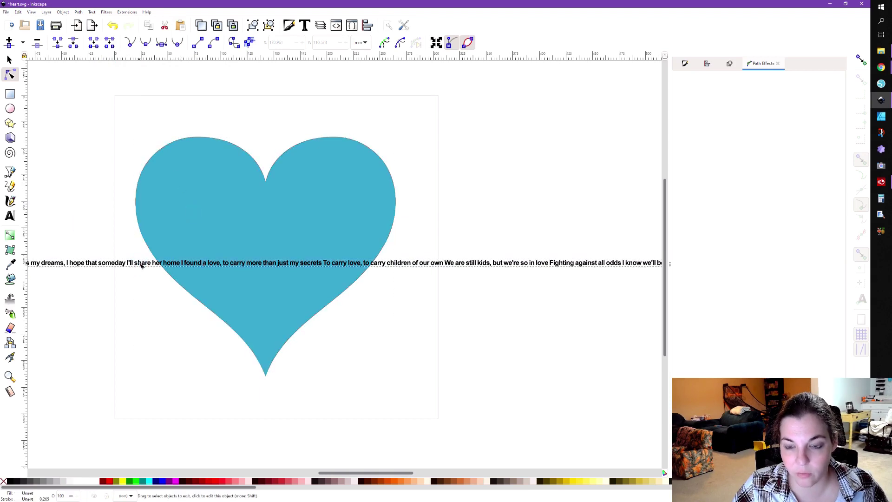
pyautogui.click(170, 228)
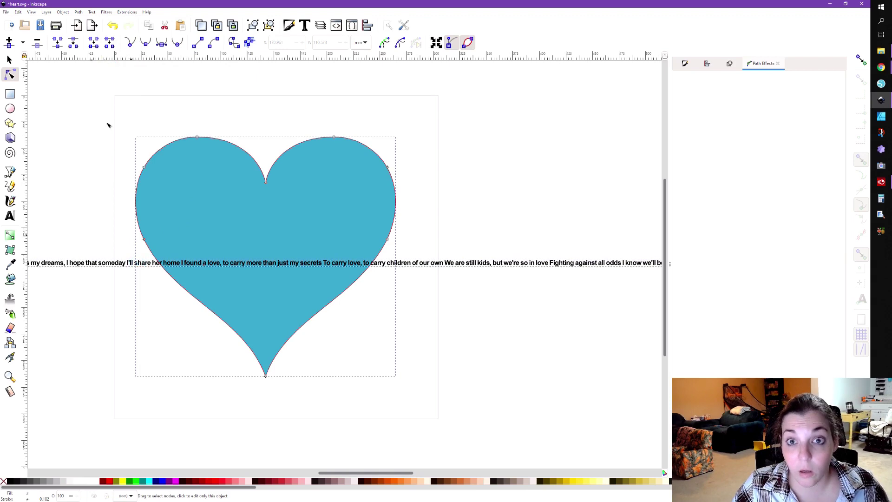
pyautogui.click(91, 12)
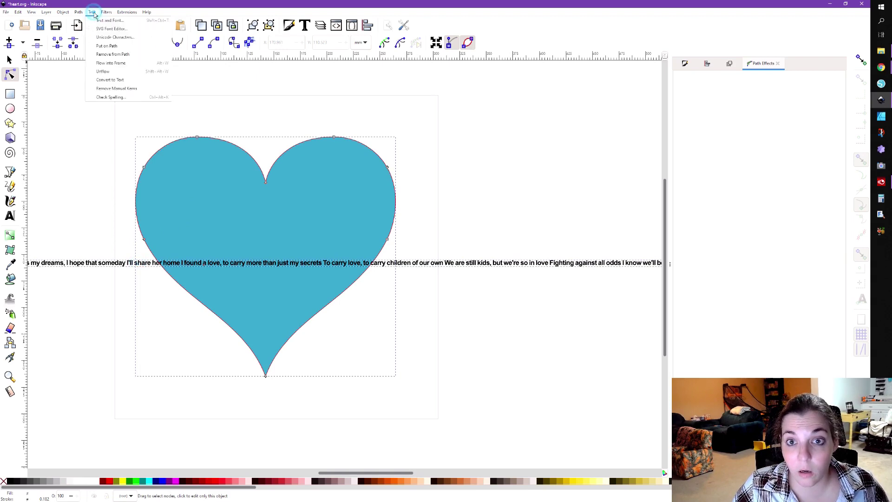
pyautogui.click(107, 62)
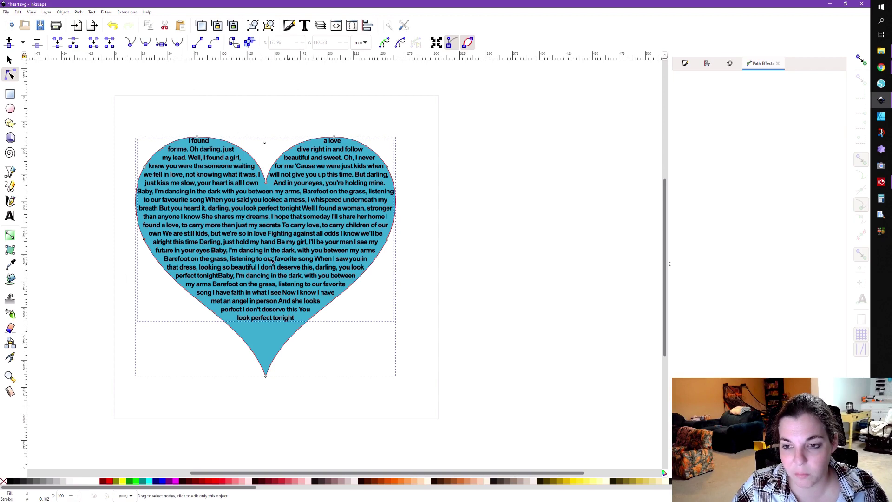
# Select the lyrics-filled heart and move it off the page to the right.
pyautogui.click(239, 131)
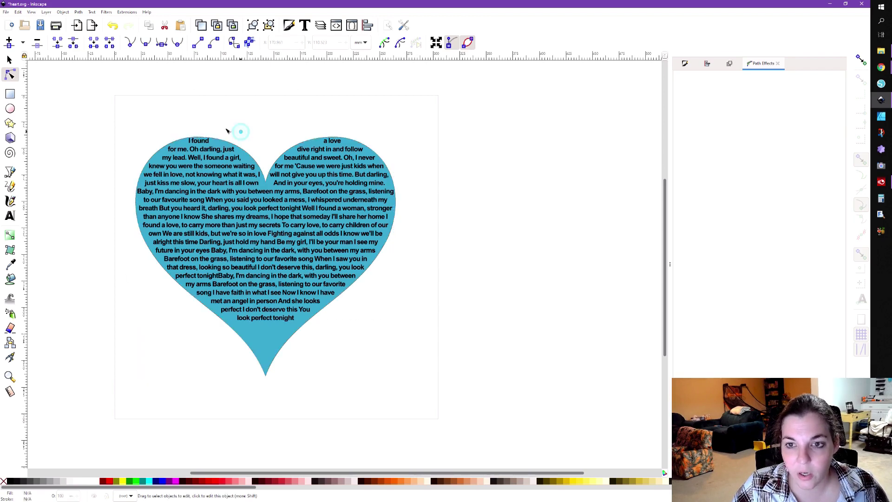
pyautogui.moveTo(138, 105)
pyautogui.mouseDown()
pyautogui.moveTo(438, 323)
pyautogui.moveTo(467, 406)
pyautogui.mouseUp()
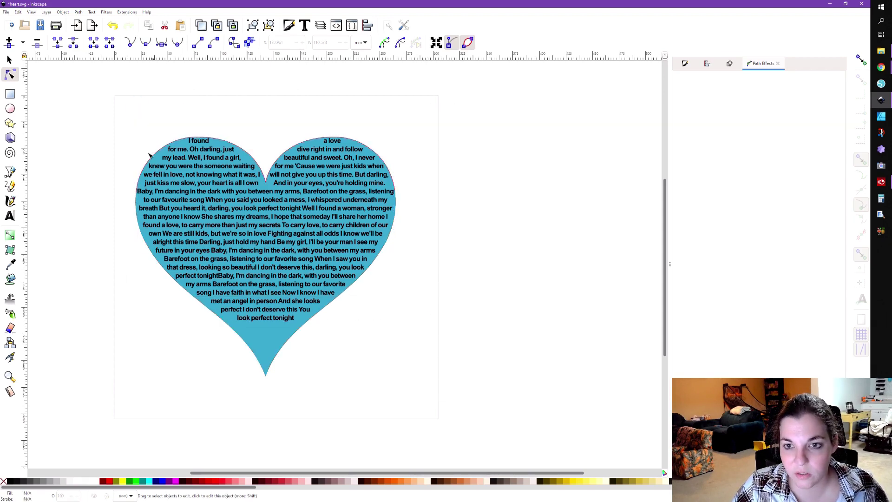
pyautogui.moveTo(96, 105); pyautogui.dragTo(488, 413)
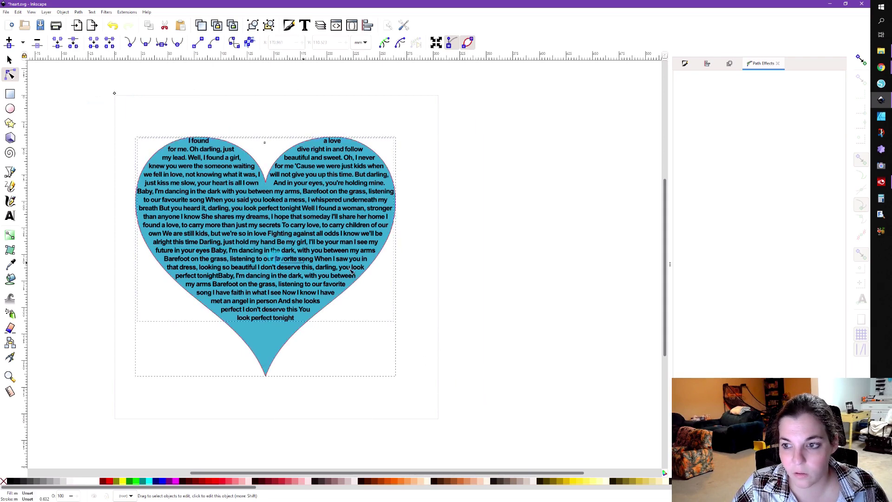
pyautogui.press('Escape')
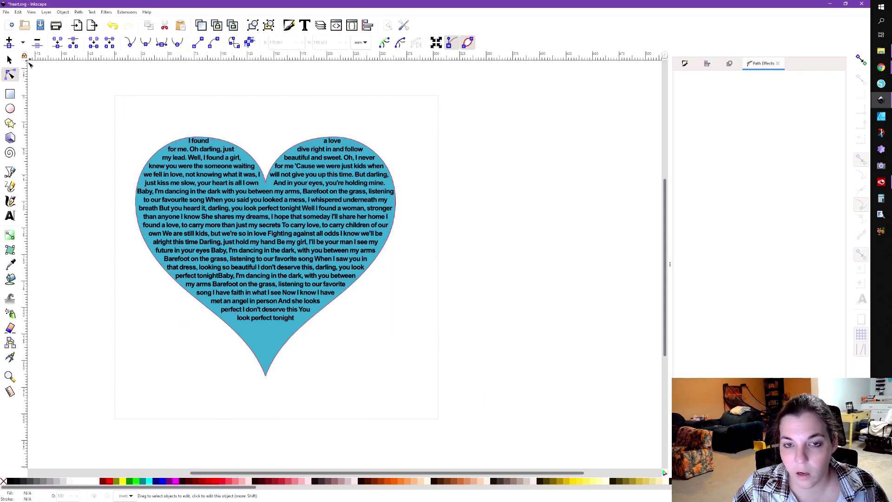
pyautogui.click(8, 59)
pyautogui.moveTo(96, 88); pyautogui.dragTo(476, 407)
pyautogui.moveTo(279, 274); pyautogui.dragTo(826, 266)
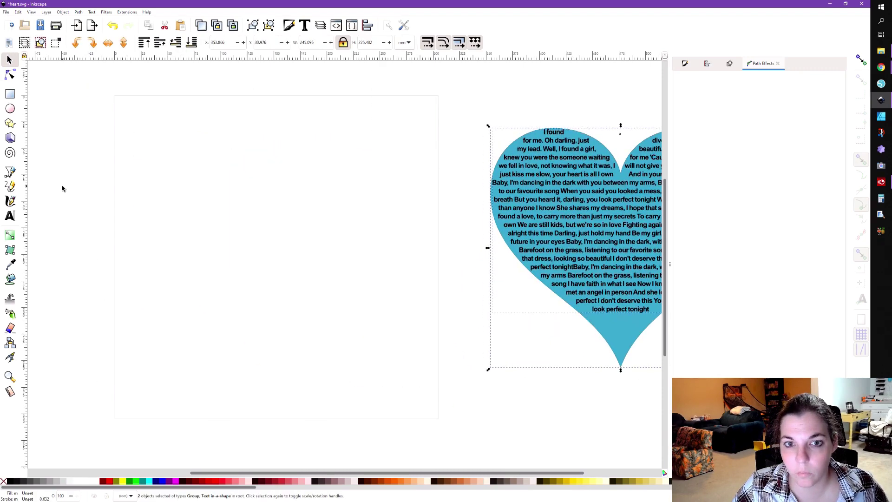
# Draw a large circle in the middle of the page and colour it teal.
pyautogui.click(10, 109)
pyautogui.moveTo(173, 137); pyautogui.dragTo(401, 357)
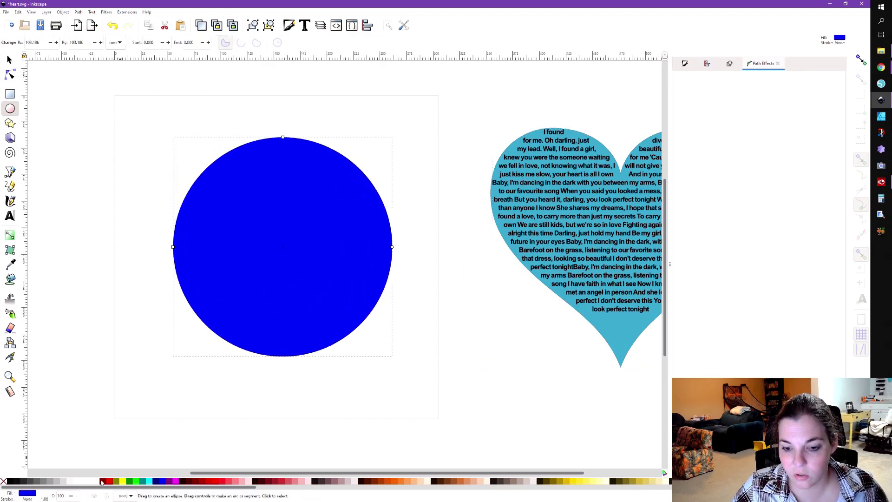
pyautogui.moveTo(152, 486); pyautogui.dragTo(225, 290)
pyautogui.click(9, 60)
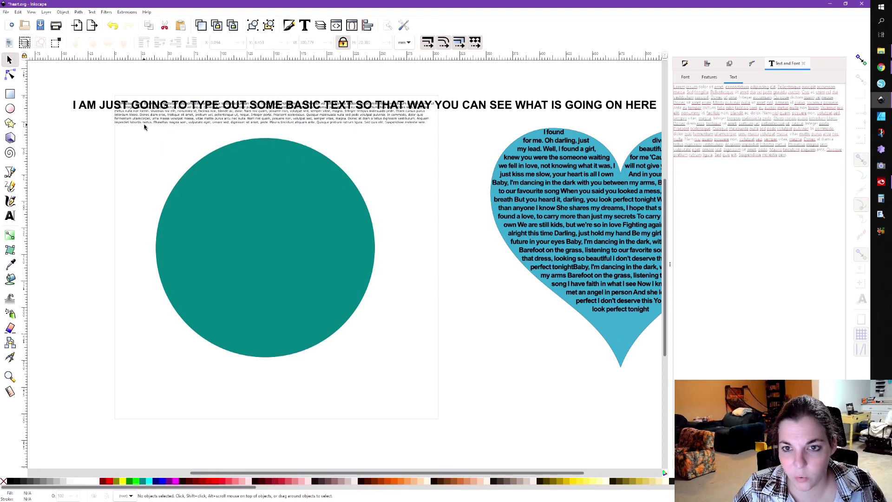
# Make the lorem ipsum text 16 pt and Bold.
pyautogui.moveTo(149, 121); pyautogui.dragTo(155, 142)
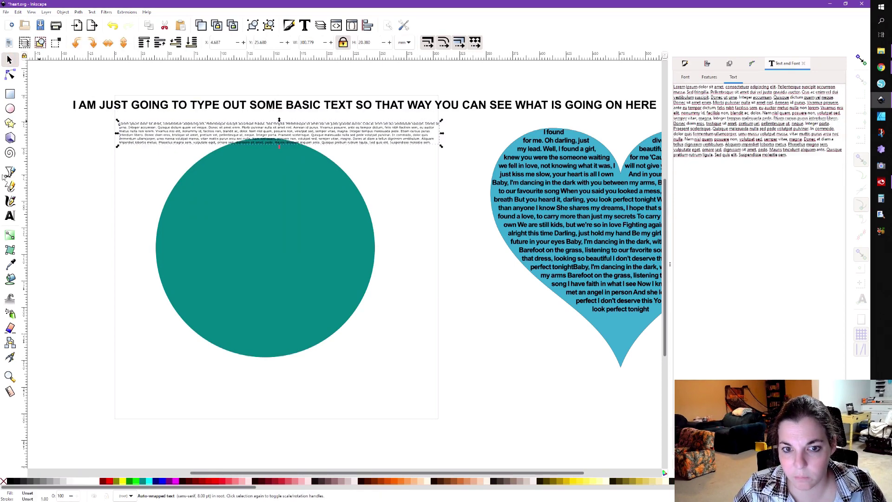
pyautogui.click(9, 215)
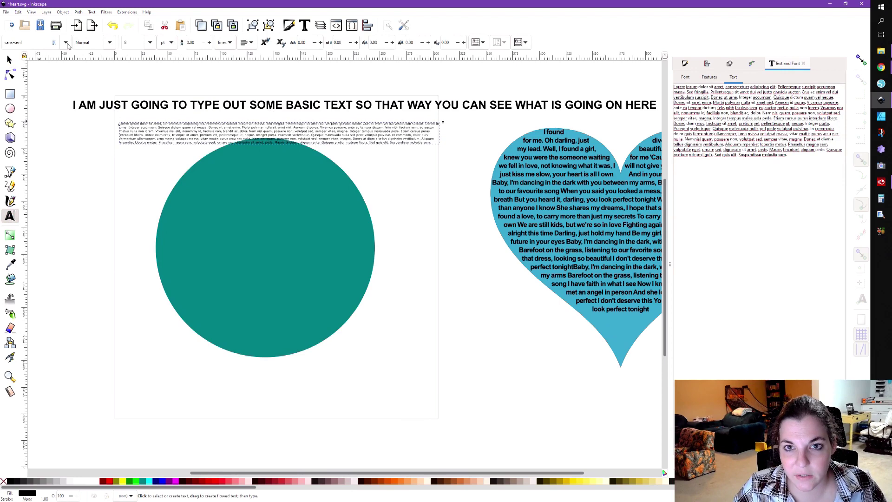
pyautogui.click(132, 43)
pyautogui.write('16')
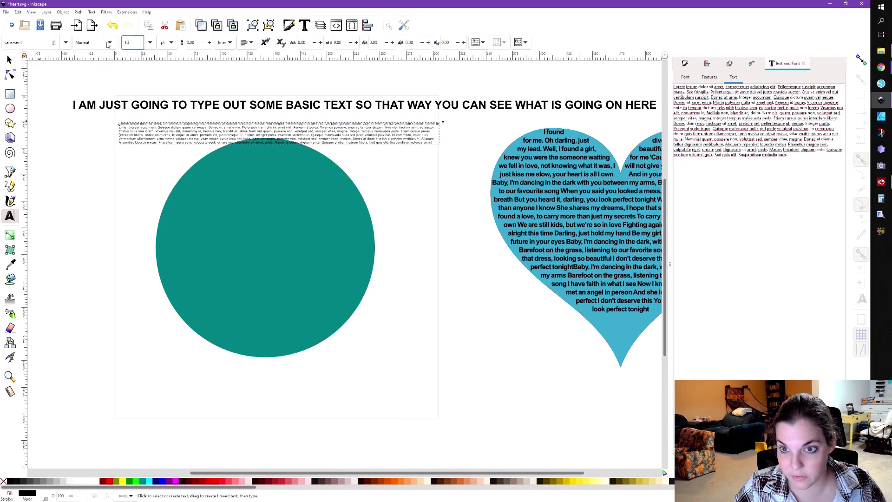
pyautogui.press('Return')
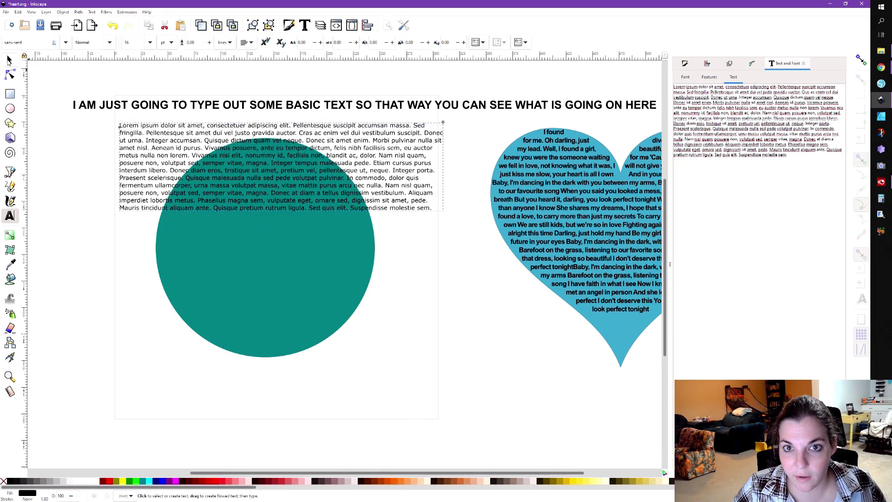
pyautogui.click(108, 44)
pyautogui.click(80, 74)
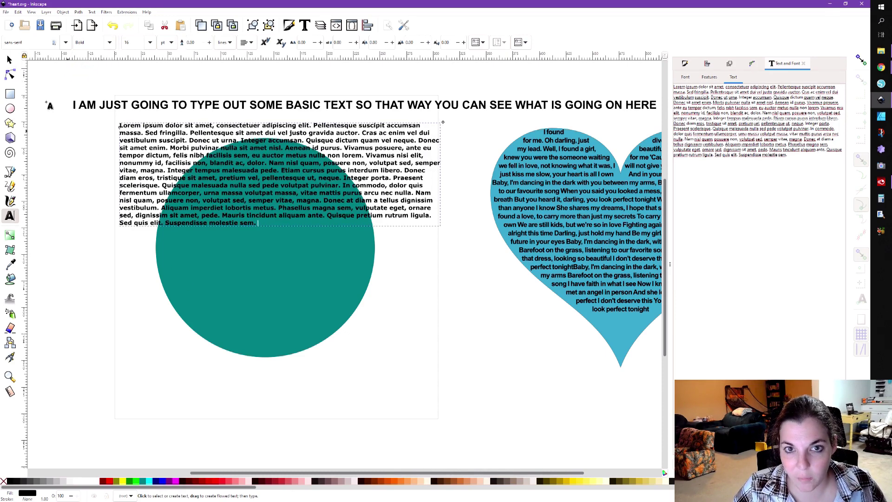
# Flow the lorem ipsum text into the teal circle with Flow into Frame.
pyautogui.click(10, 59)
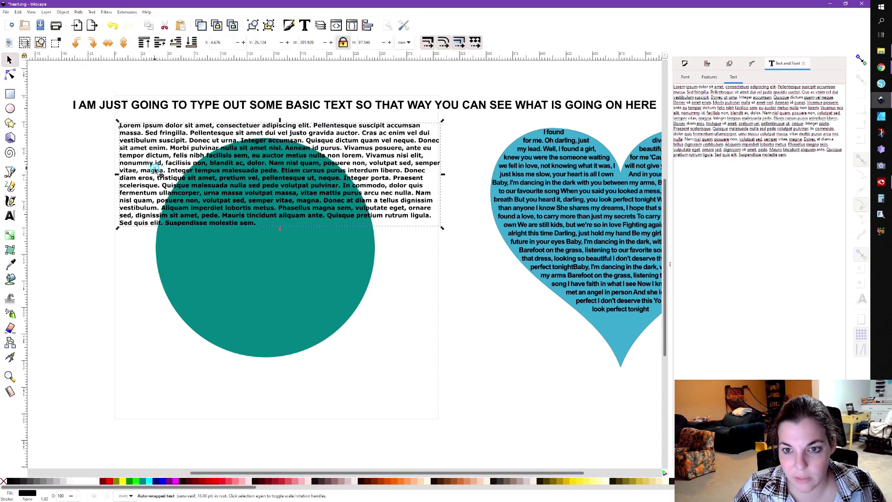
pyautogui.moveTo(158, 179); pyautogui.dragTo(158, 192)
pyautogui.keyDown('shift'); pyautogui.click(209, 275); pyautogui.keyUp('shift')
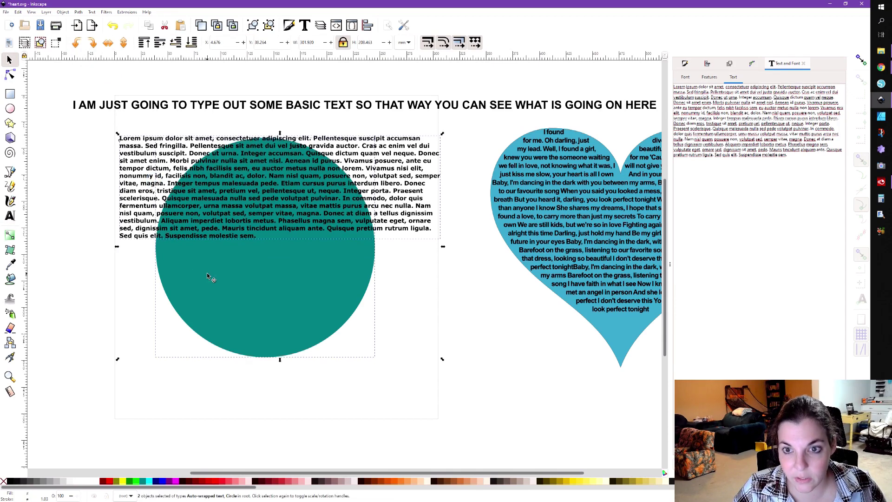
pyautogui.click(91, 13)
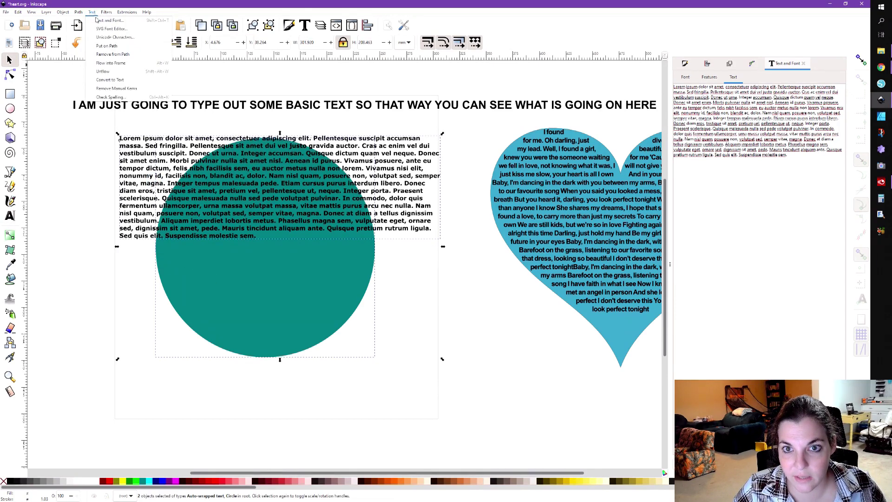
pyautogui.click(117, 65)
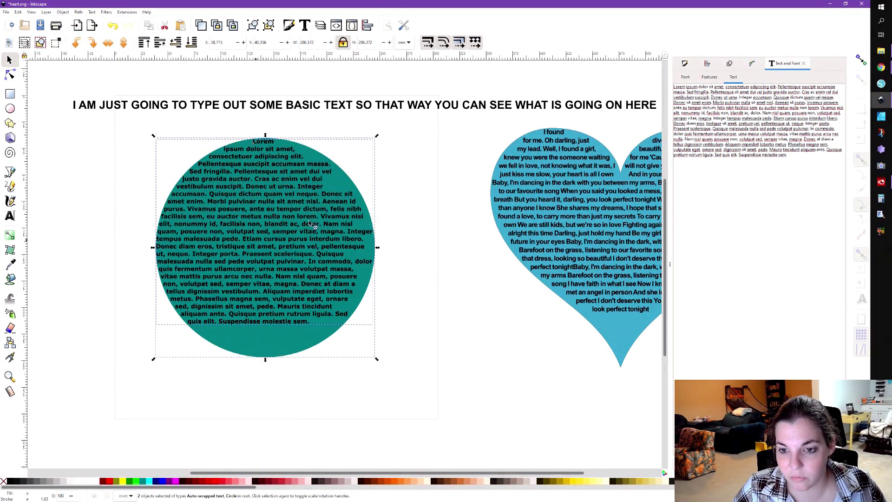
pyautogui.click(134, 106)
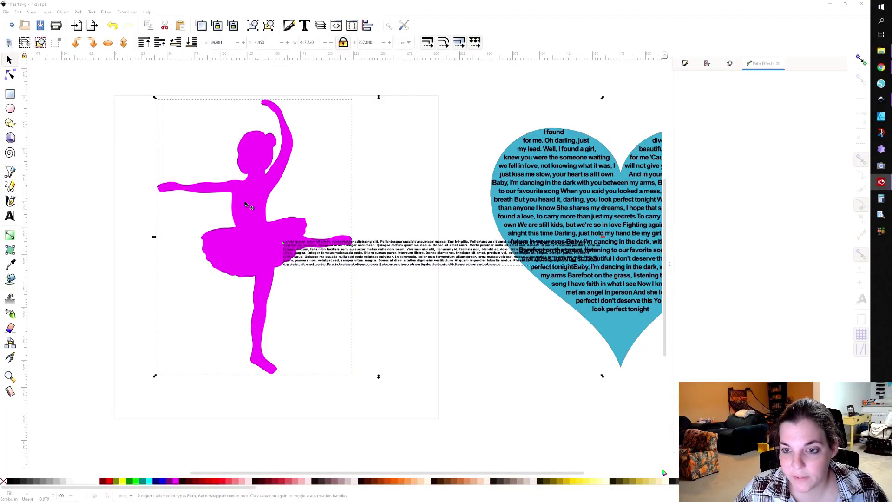
# Select the magenta ballerina together with its lorem ipsum text block.
pyautogui.click(250, 212)
# Reposition the lorem ipsum text and flow it into the ballerina silhouette.
pyautogui.moveTo(258, 205); pyautogui.dragTo(253, 217)
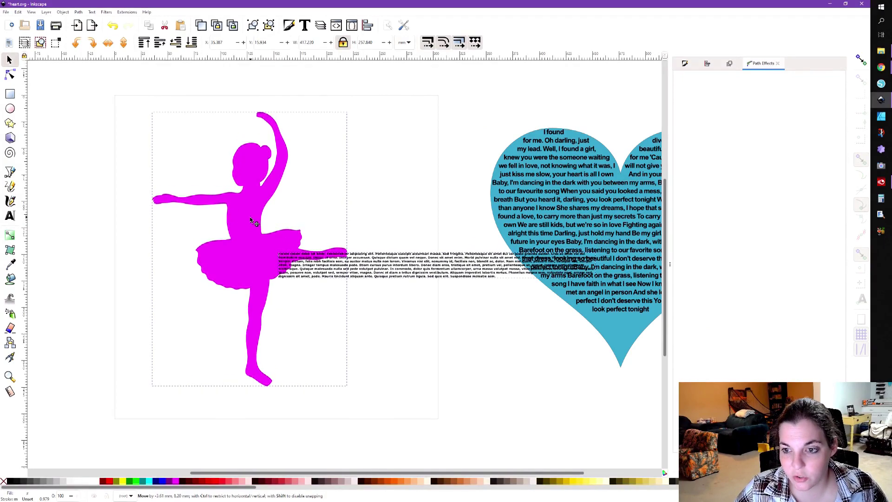
pyautogui.click(387, 266)
pyautogui.moveTo(387, 266); pyautogui.dragTo(386, 285)
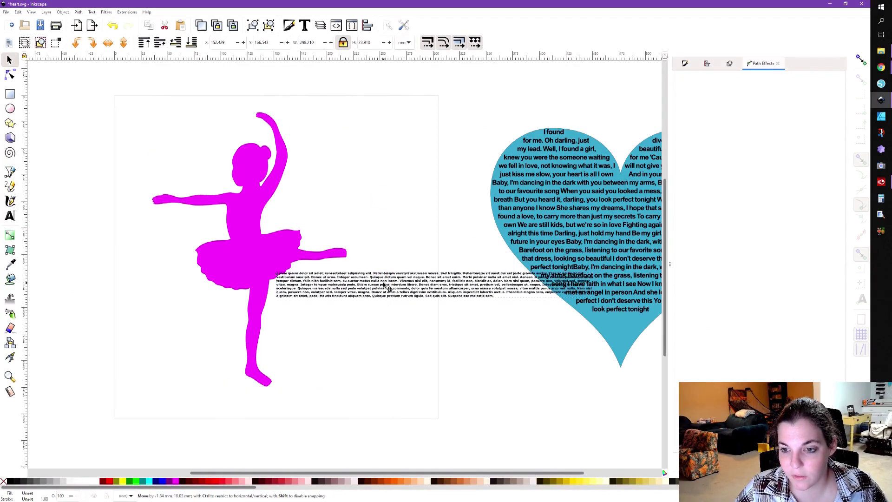
pyautogui.keyDown('shift'); pyautogui.click(262, 250); pyautogui.keyUp('shift')
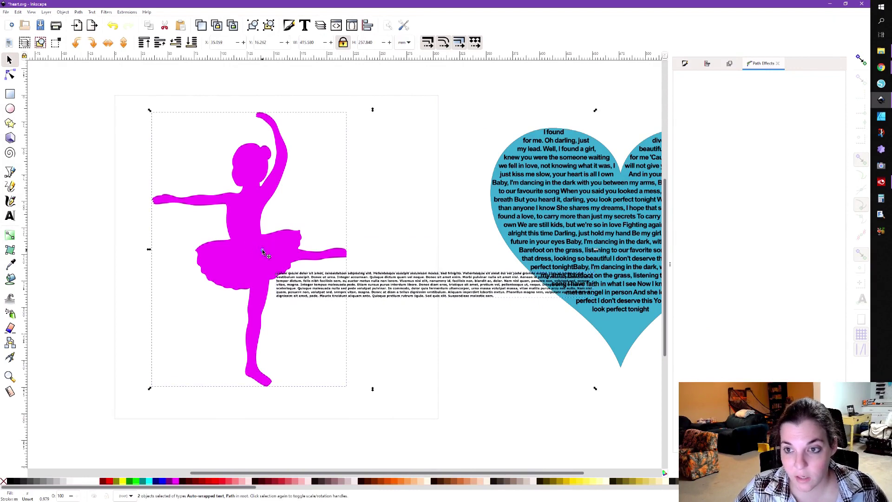
pyautogui.click(92, 12)
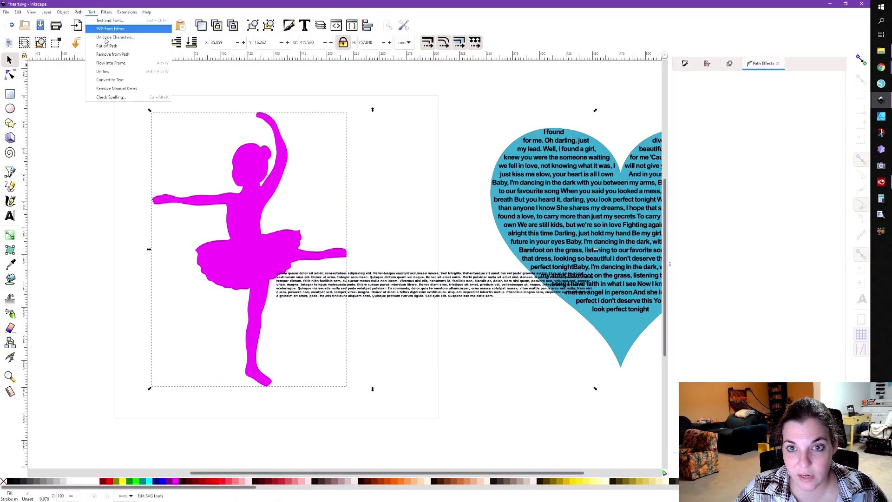
pyautogui.click(116, 68)
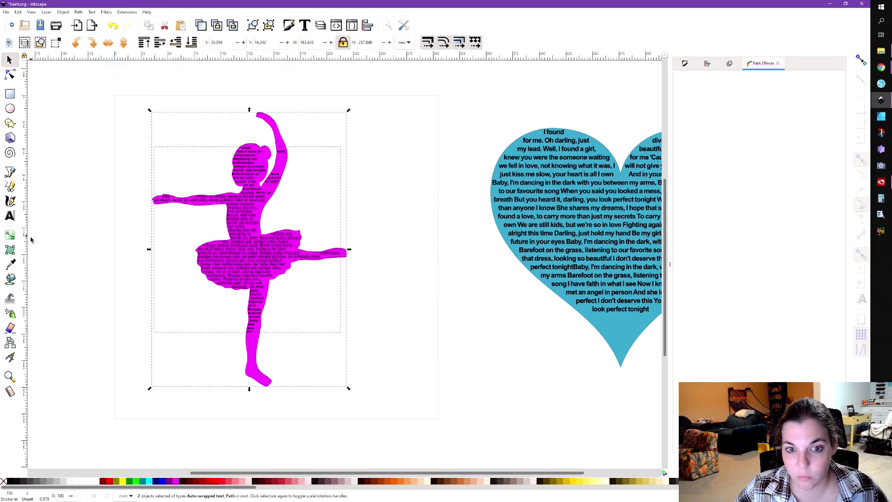
pyautogui.click(9, 216)
# Set the ballerina's flowed text to 5 pt.
pyautogui.doubleClick(131, 42)
pyautogui.write('3')
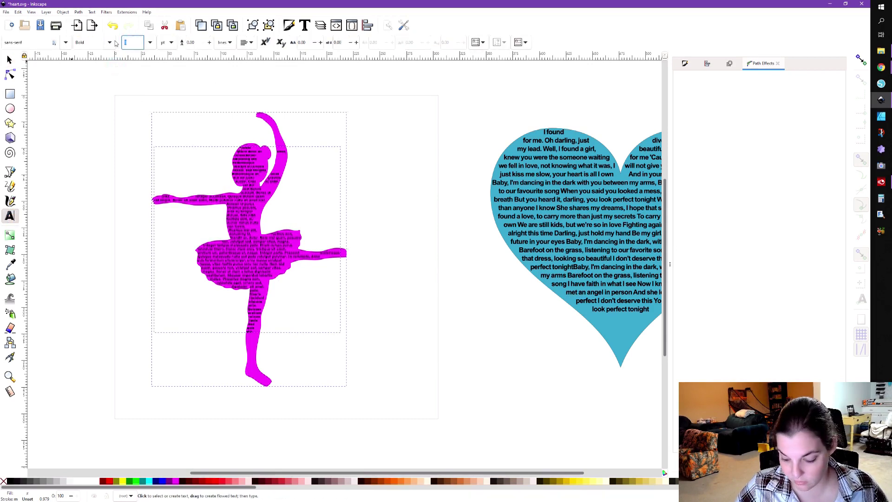
pyautogui.press('Return')
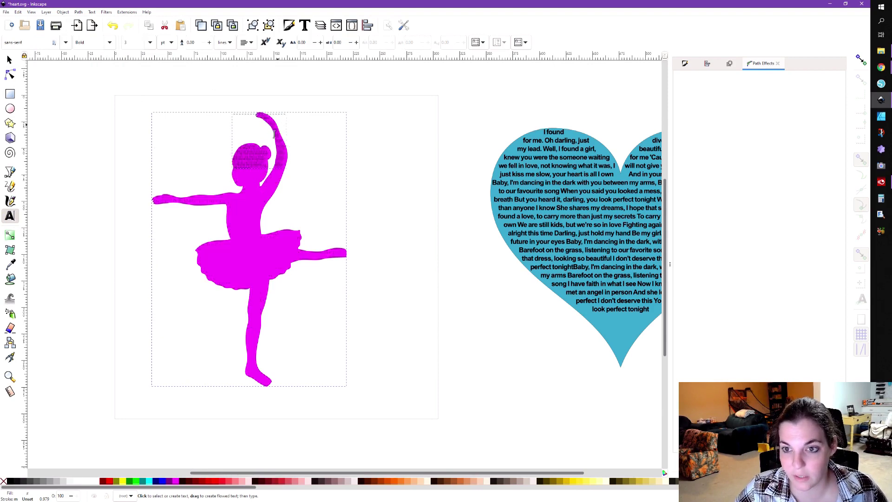
pyautogui.doubleClick(130, 42)
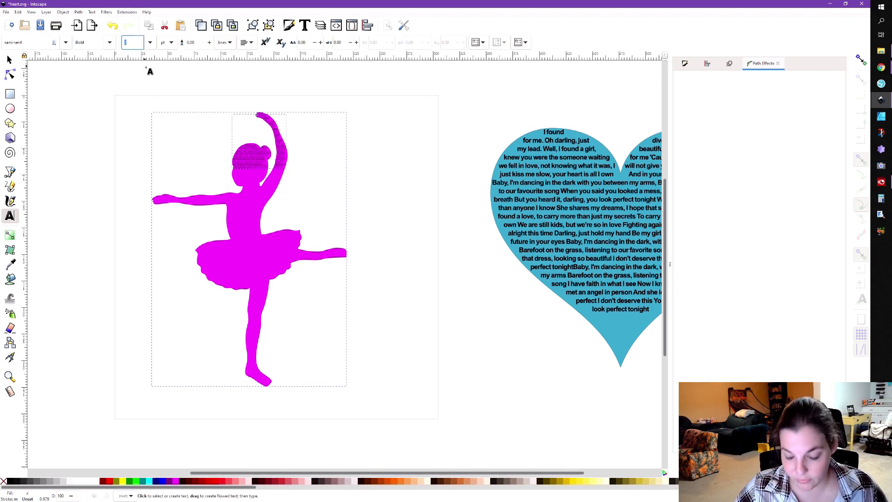
pyautogui.press('Return')
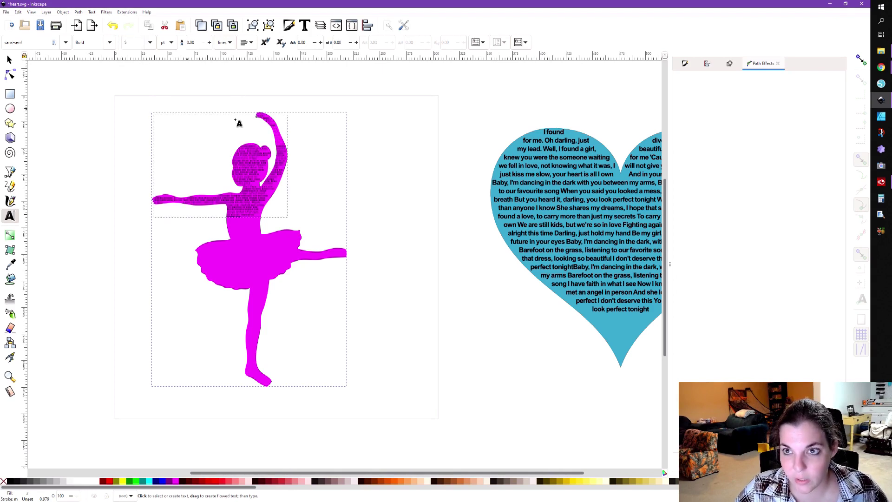
# Try different letter spacing values, then reset letter spacing to 0.
pyautogui.click(315, 42)
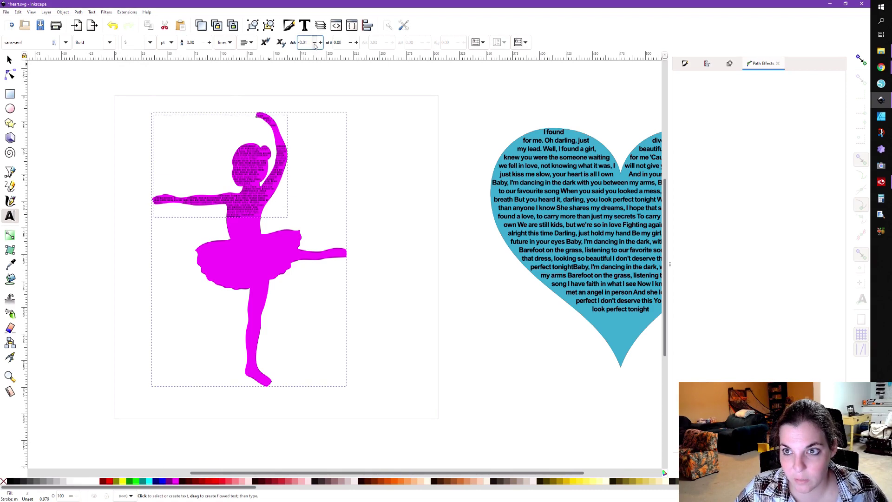
pyautogui.scroll(-10, 314, 42)
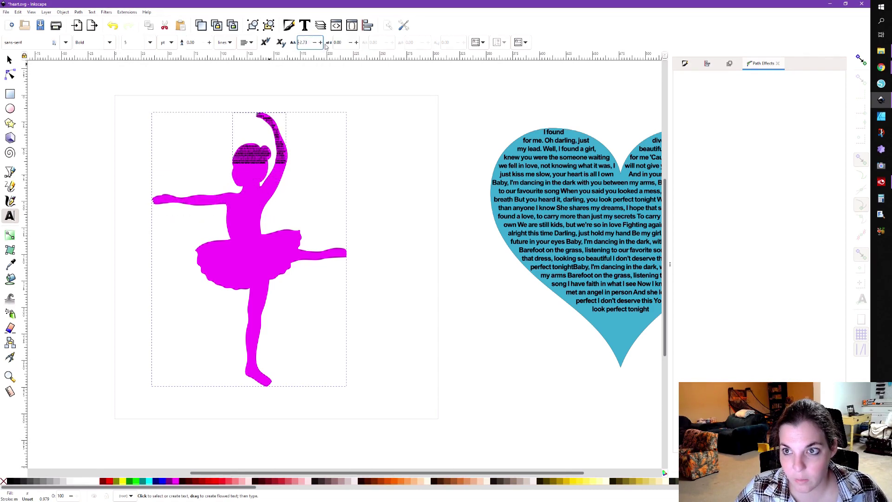
pyautogui.click(320, 42)
pyautogui.click(320, 43)
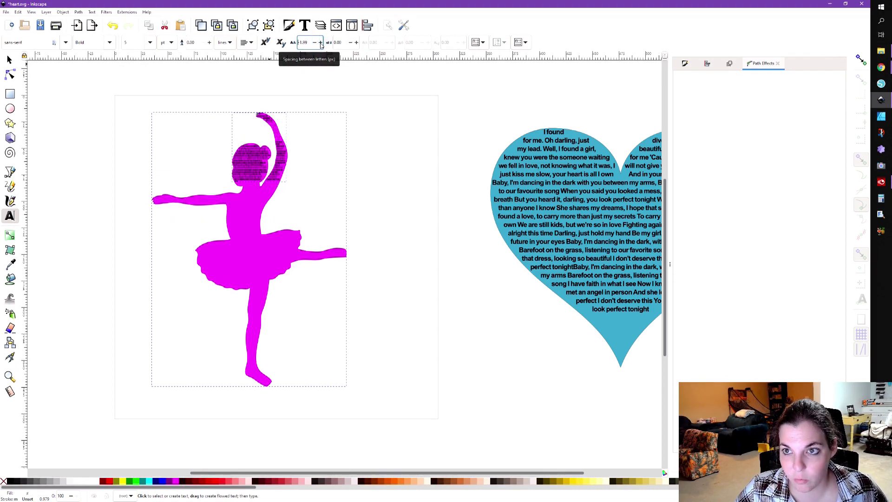
pyautogui.click(320, 42)
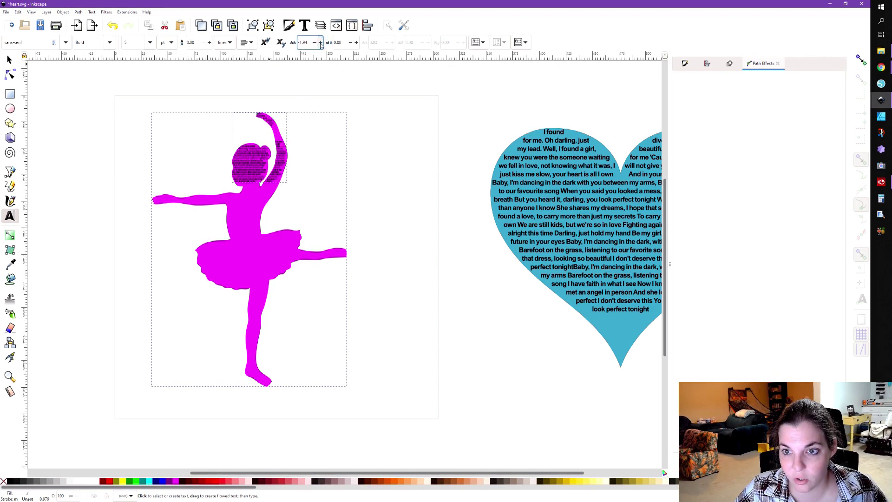
pyautogui.click(321, 43)
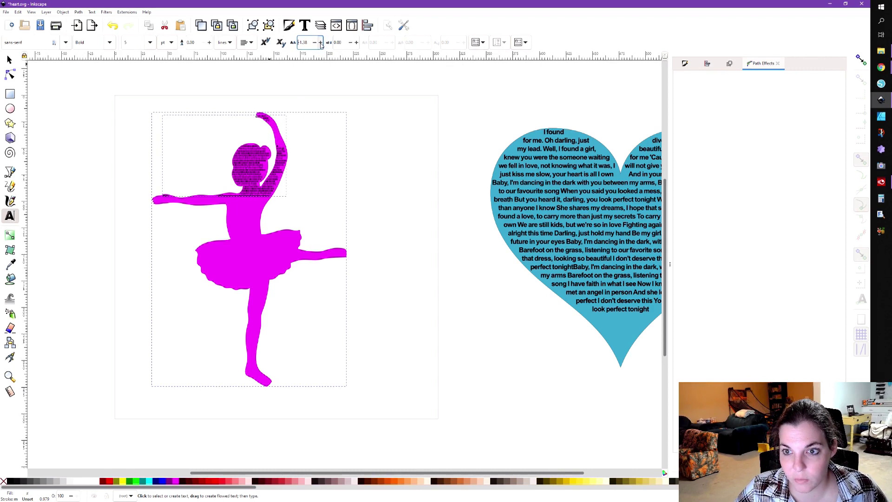
pyautogui.click(320, 42)
pyautogui.click(320, 43)
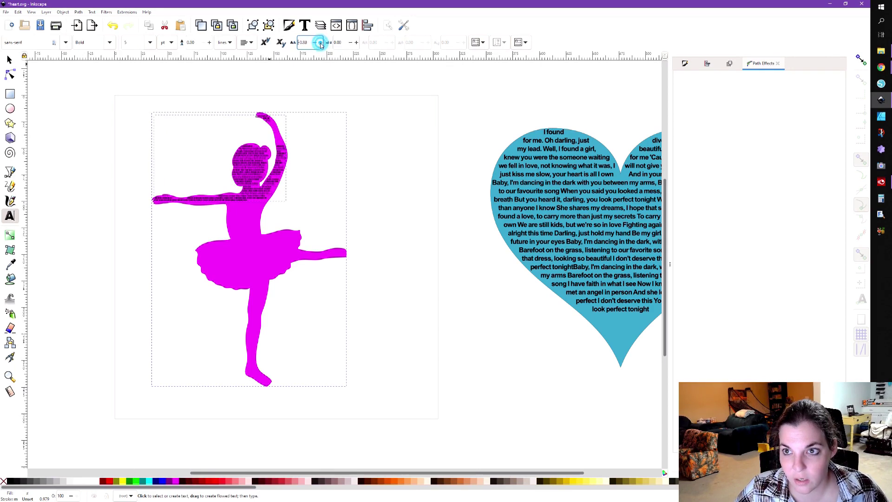
pyautogui.write('0')
pyautogui.press('Return')
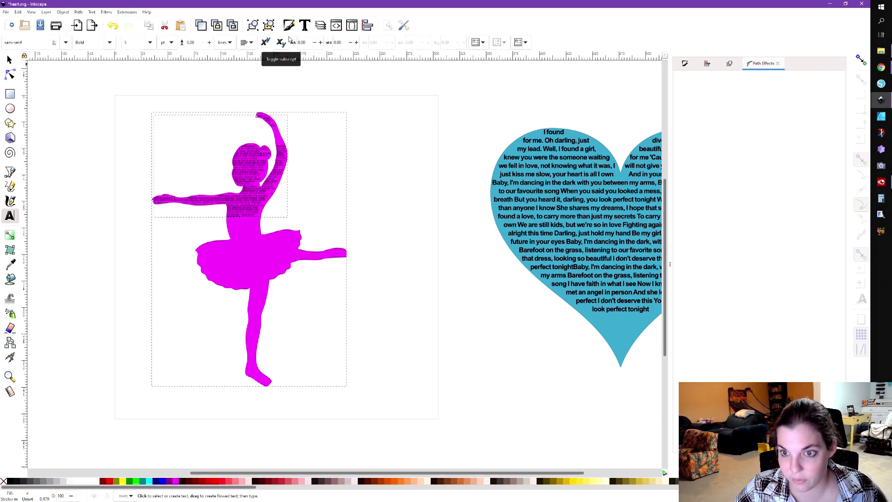
# Set the word spacing to 0.5.
pyautogui.tripleClick(338, 42)
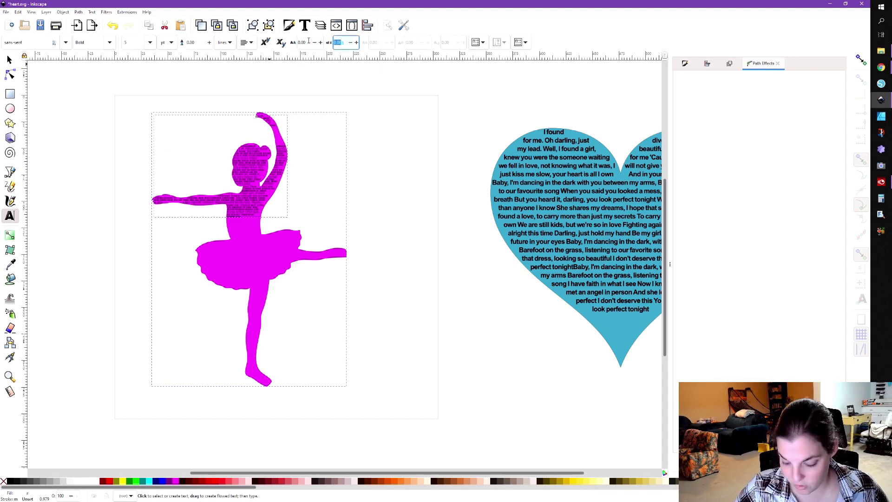
pyautogui.write('0.5')
pyautogui.press('Return')
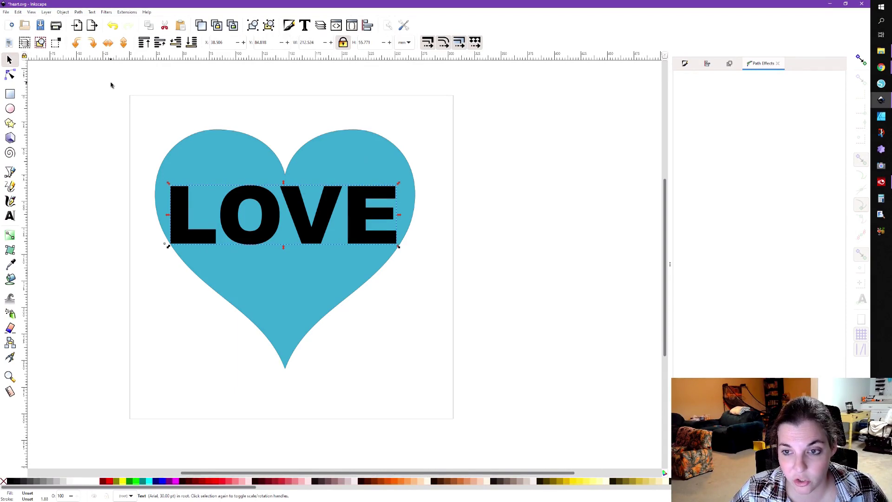
# Convert the LOVE text into paths.
pyautogui.click(78, 12)
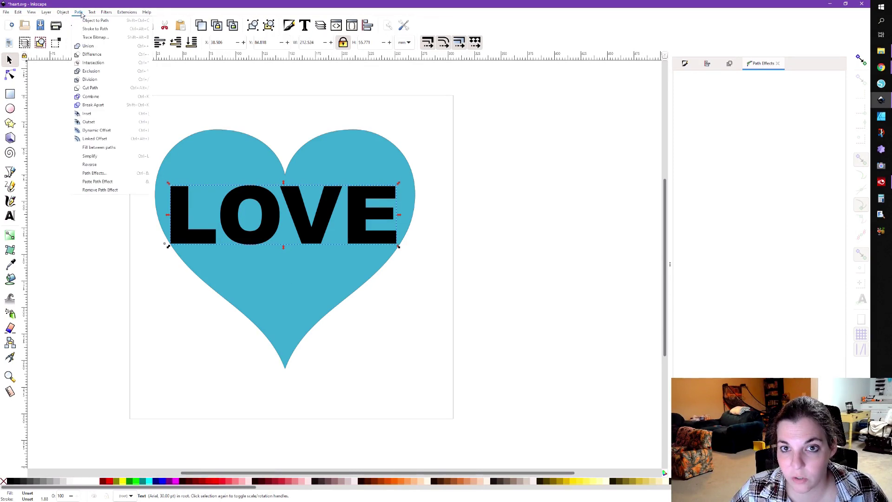
pyautogui.click(87, 21)
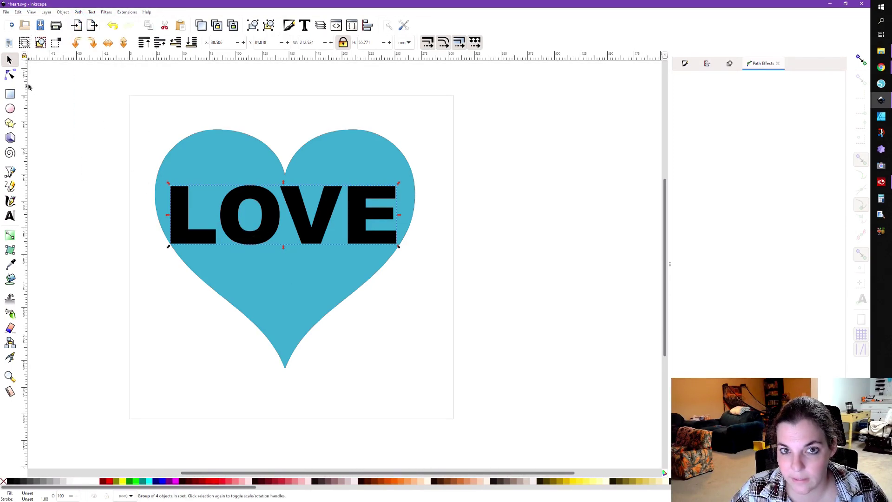
pyautogui.click(14, 77)
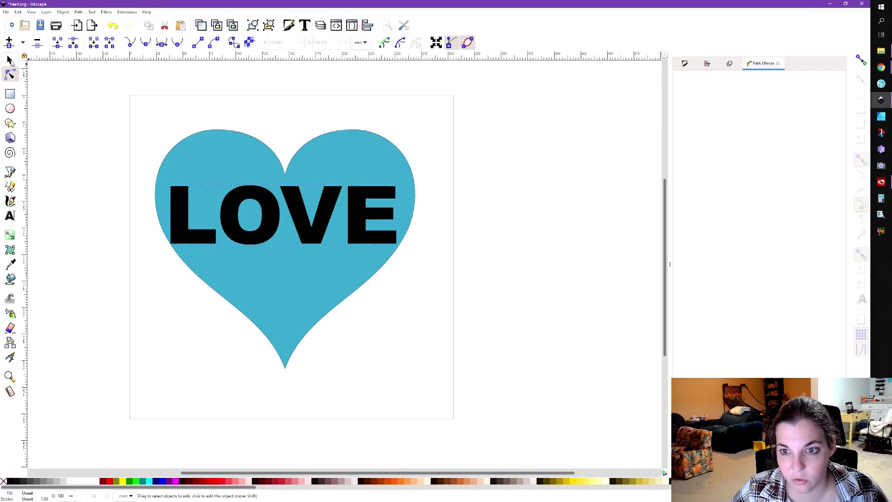
pyautogui.click(13, 62)
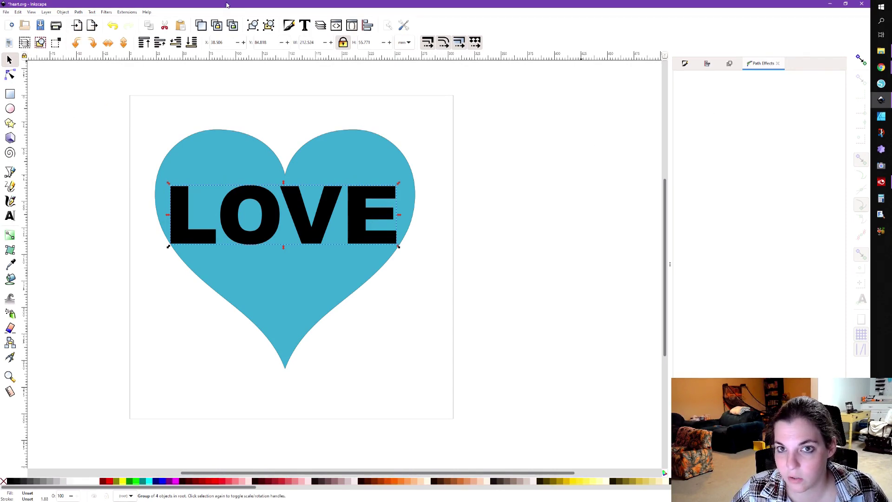
# Add the Envelope Deformation path effect to LOVE via the Path Effects panel.
pyautogui.click(78, 12)
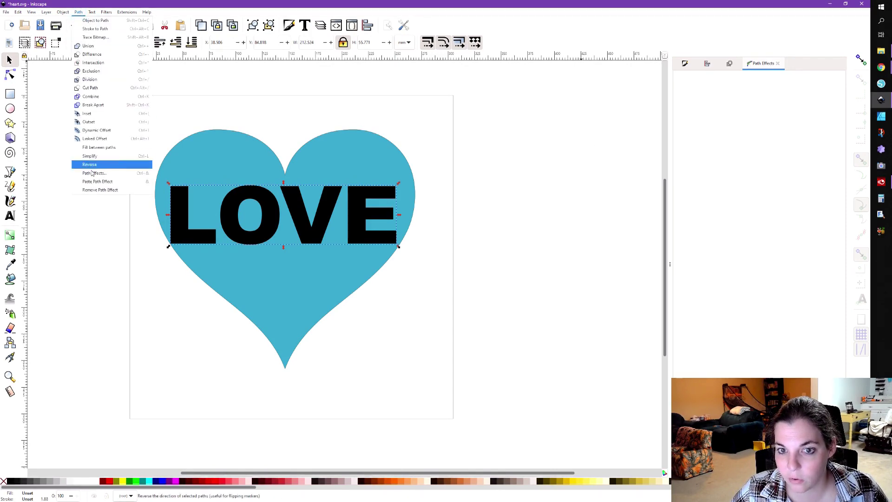
pyautogui.click(762, 64)
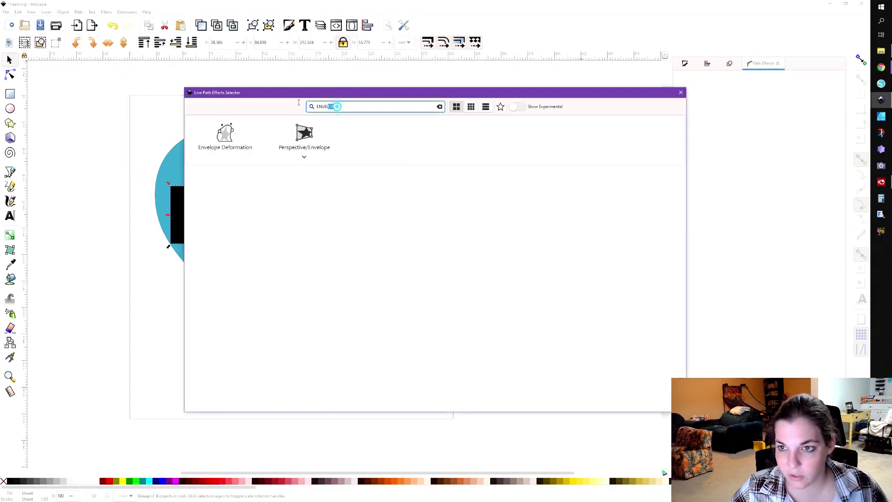
pyautogui.write('envelope')
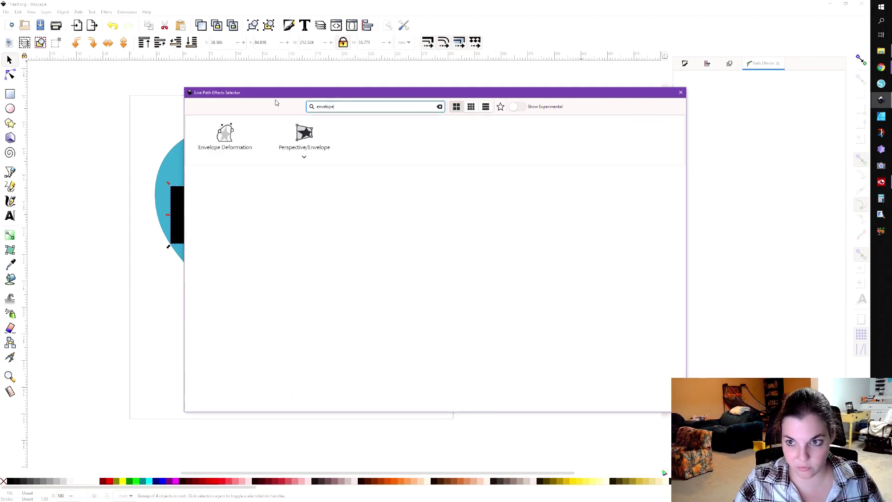
pyautogui.click(231, 135)
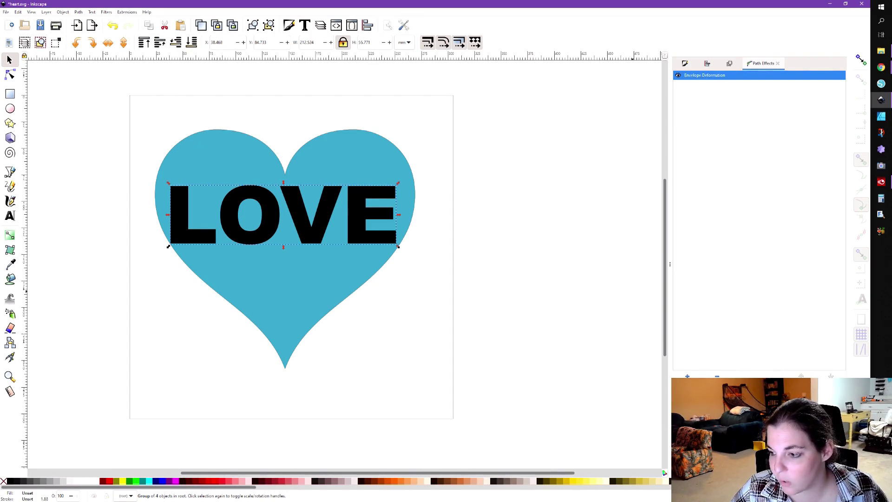
# Raise the top-left and top-right corners of LOVE's envelope toward the heart's curves.
pyautogui.press('n')
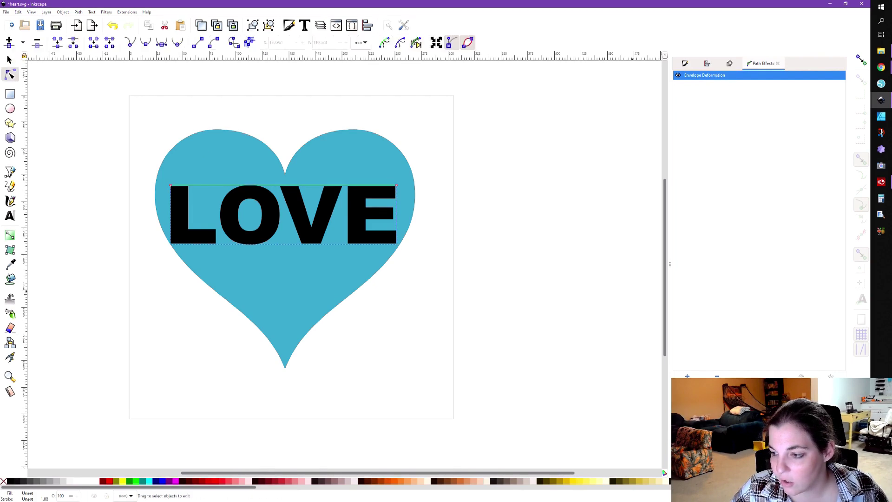
pyautogui.scroll(2, 277, 251)
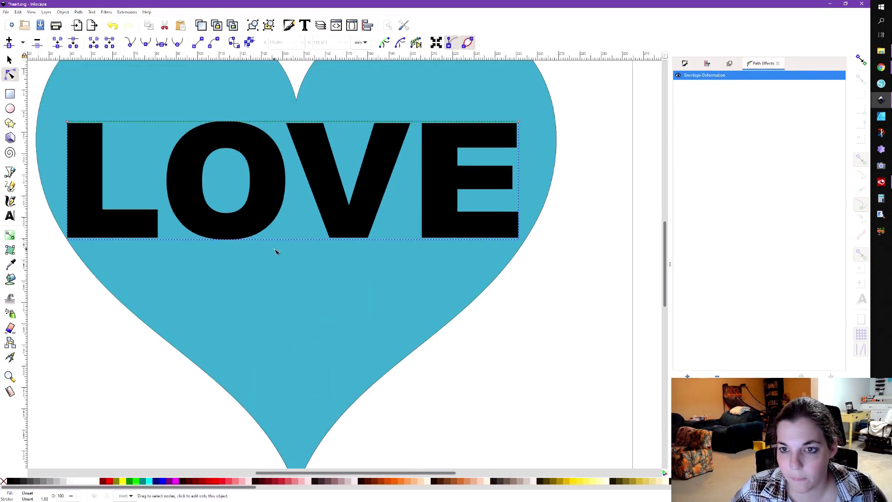
pyautogui.scroll(4, 227, 244)
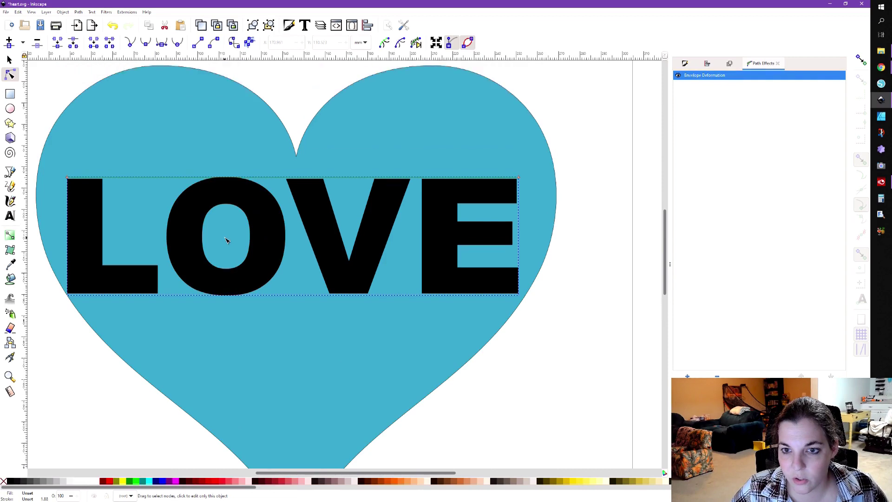
pyautogui.press('s')
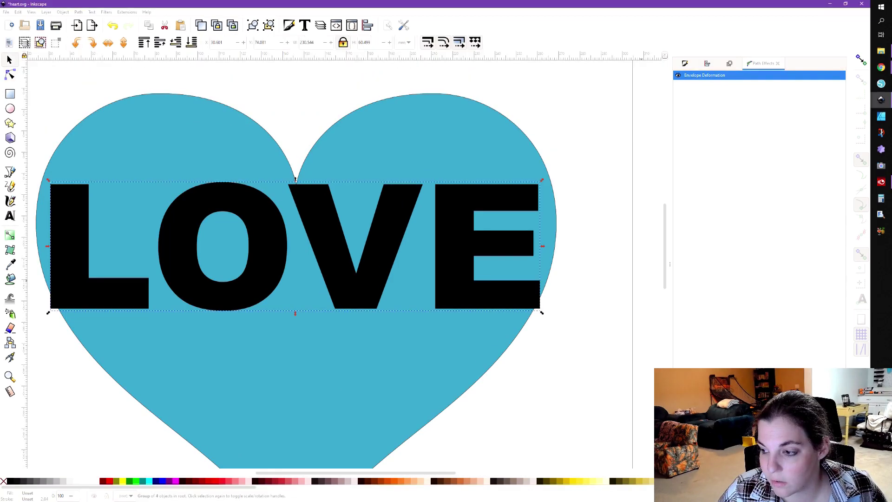
pyautogui.press('n')
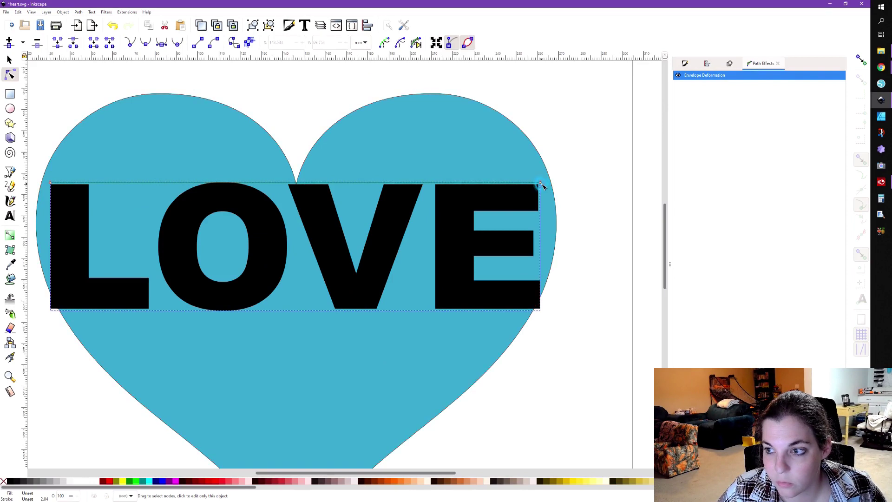
pyautogui.moveTo(542, 184); pyautogui.dragTo(538, 151)
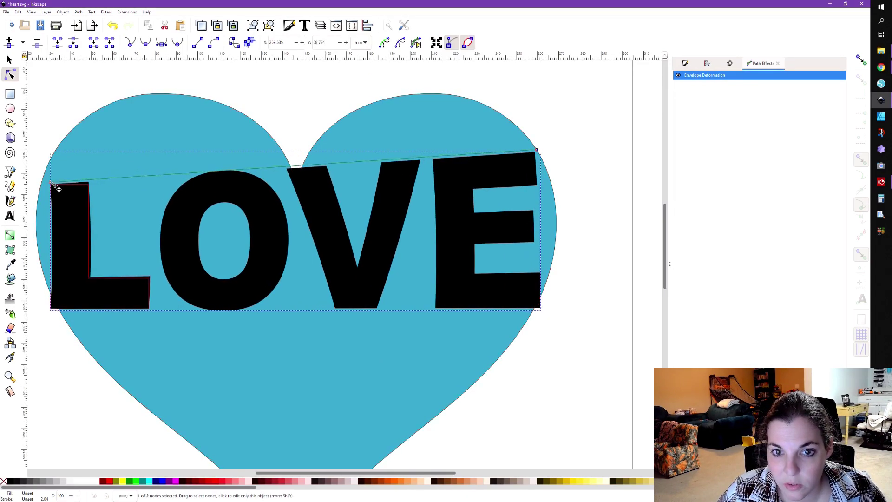
pyautogui.moveTo(52, 184); pyautogui.dragTo(78, 127)
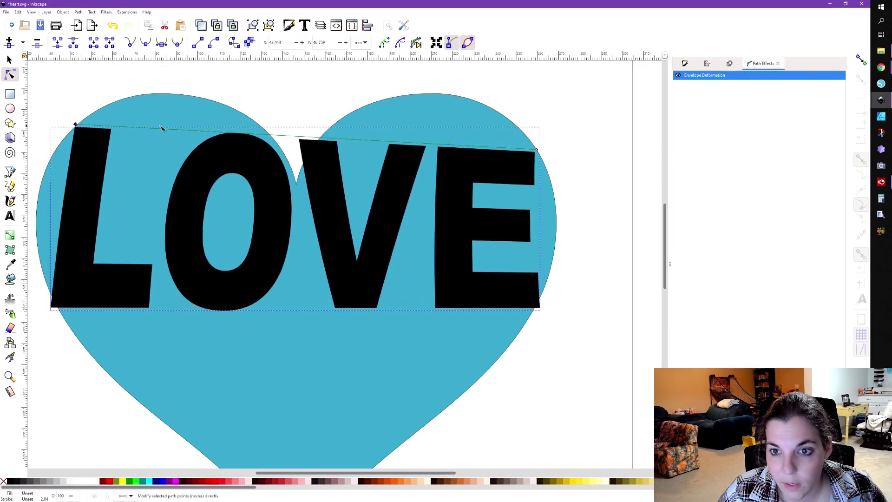
# Add a smooth top node pulled to the heart's dip, and widen the lower-left corner.
pyautogui.doubleClick(185, 131)
pyautogui.moveTo(185, 132); pyautogui.dragTo(178, 96)
pyautogui.click(146, 42)
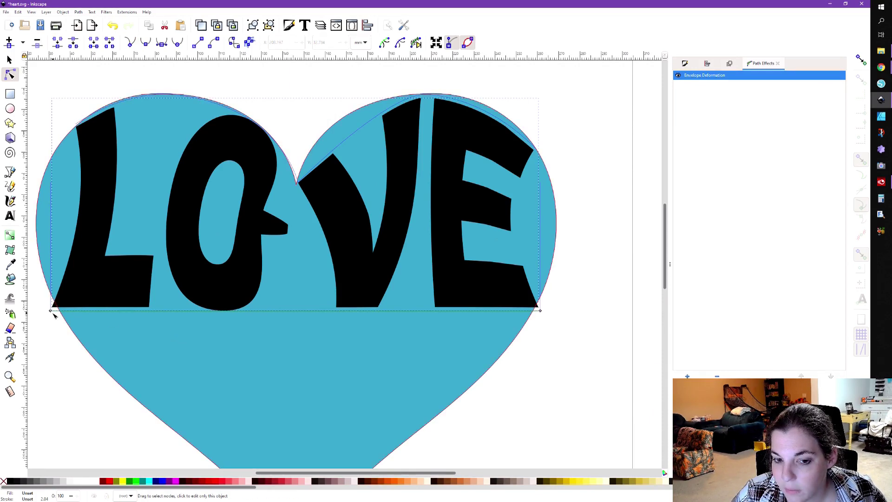
pyautogui.moveTo(51, 312); pyautogui.dragTo(67, 328)
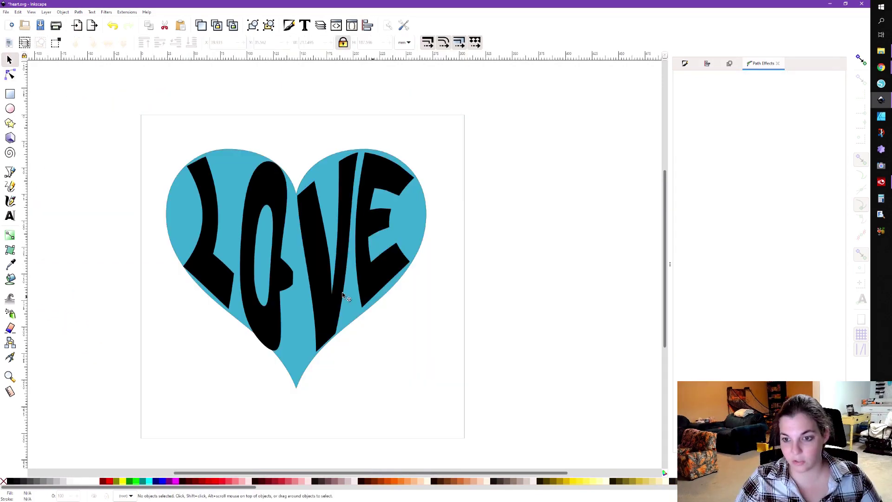
# Convert the envelope-warped LOVE group into ordinary letter paths with Object to Path.
pyautogui.click(321, 254)
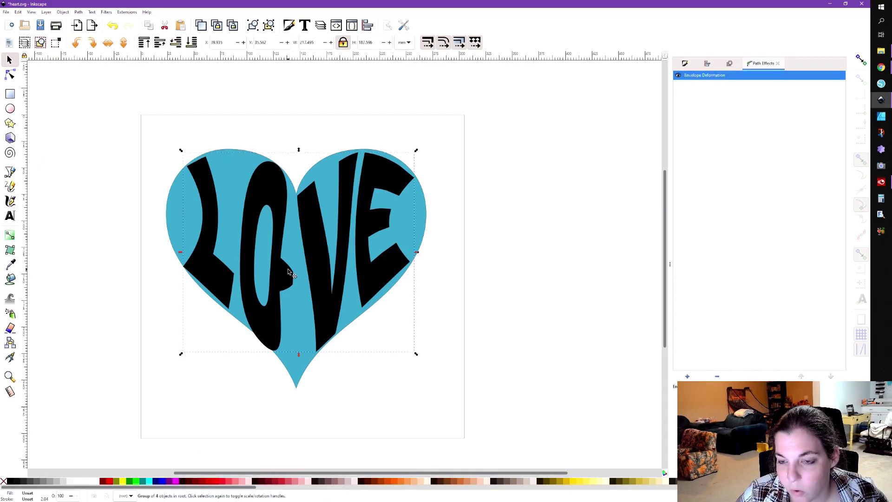
pyautogui.click(9, 74)
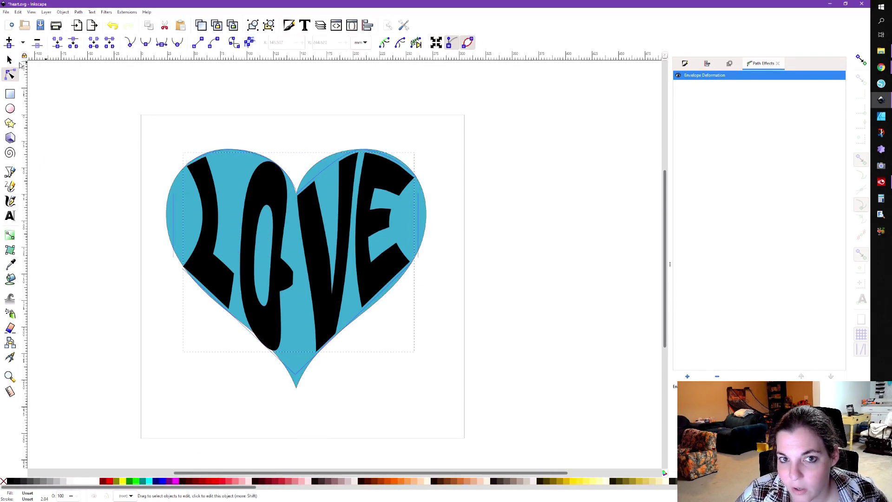
pyautogui.click(11, 60)
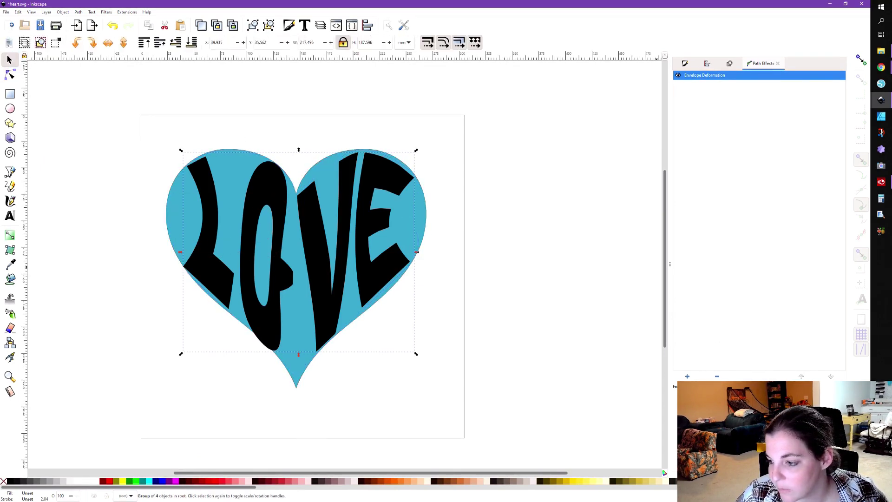
pyautogui.click(80, 13)
pyautogui.click(95, 21)
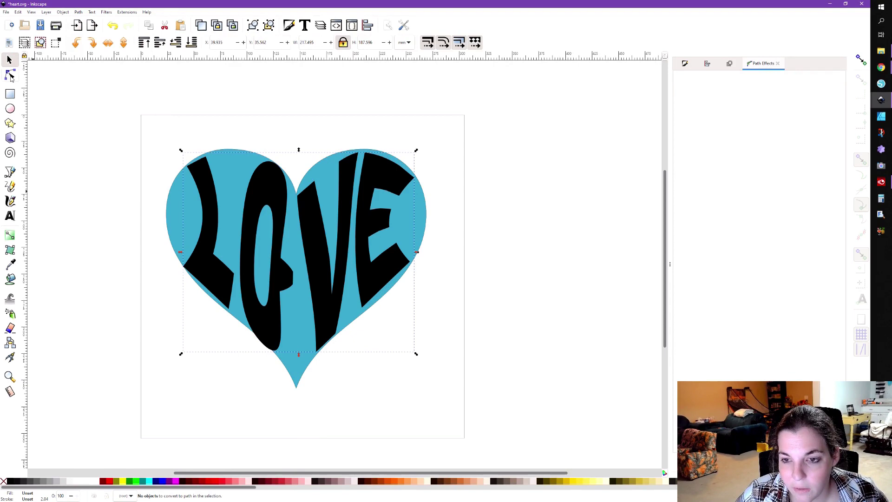
# Delete the bump nodes on the O's right side and drag its edge smooth.
pyautogui.click(10, 76)
pyautogui.click(205, 182)
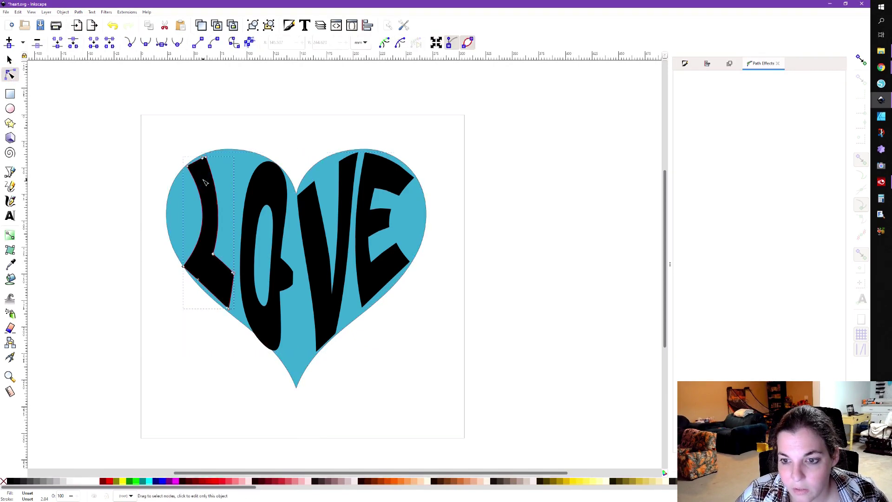
pyautogui.click(283, 282)
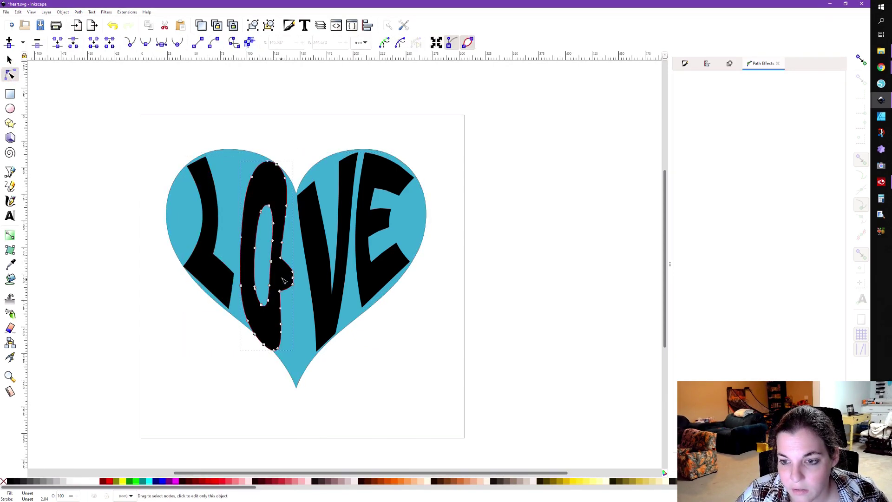
pyautogui.moveTo(280, 254); pyautogui.dragTo(301, 301)
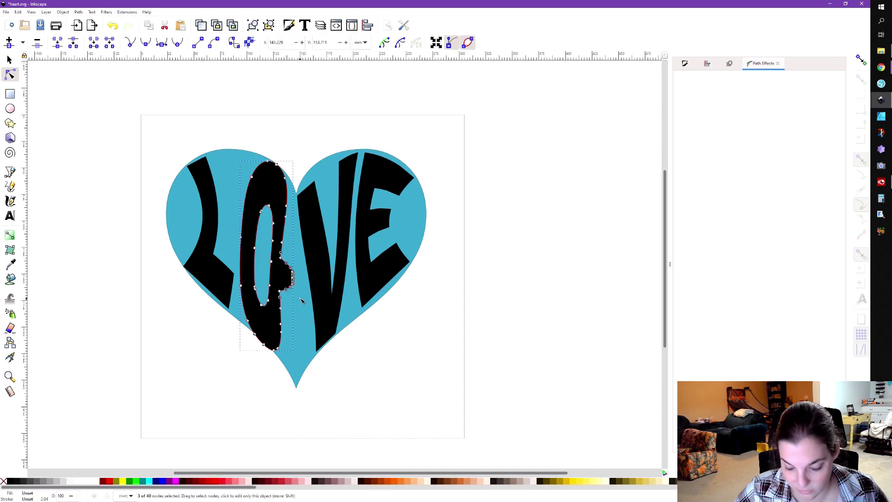
pyautogui.press('Delete')
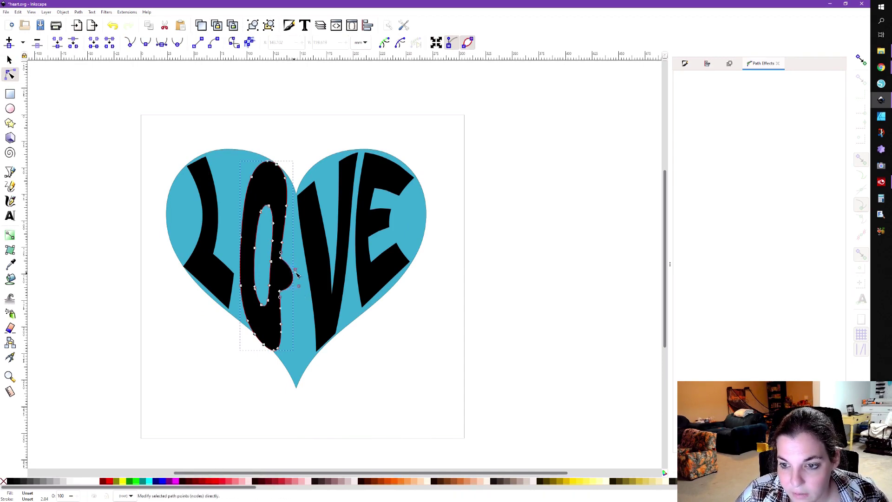
pyautogui.moveTo(297, 276)
pyautogui.mouseDown()
pyautogui.moveTo(296, 288)
pyautogui.moveTo(278, 279)
pyautogui.moveTo(284, 284)
pyautogui.mouseUp()
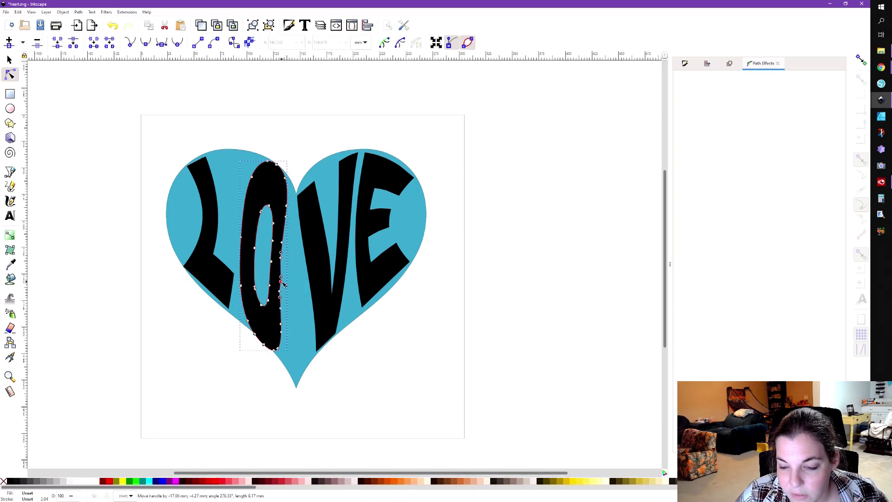
pyautogui.scroll(1, 288, 265)
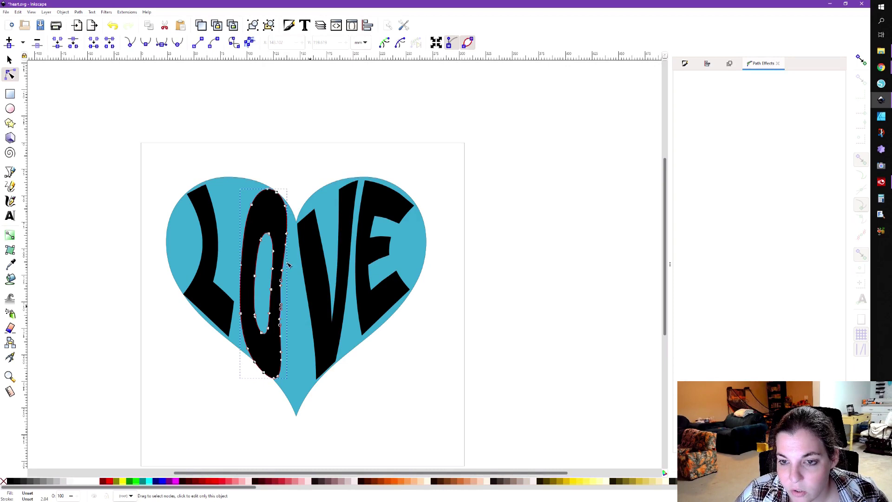
pyautogui.click(207, 231)
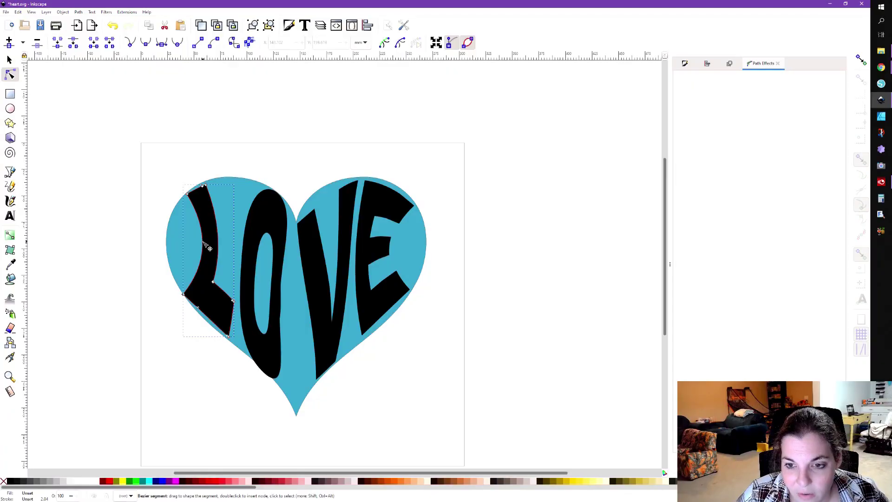
pyautogui.moveTo(208, 246); pyautogui.dragTo(189, 243)
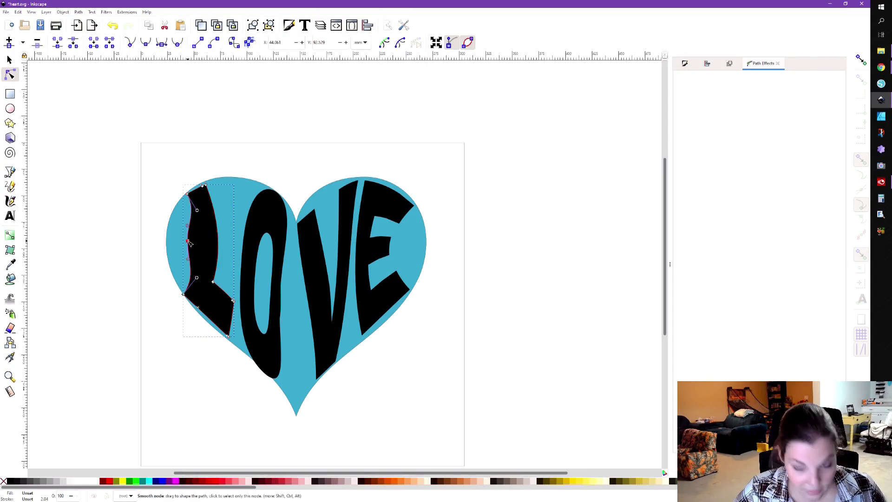
pyautogui.hotkey('ctrl', 'z')
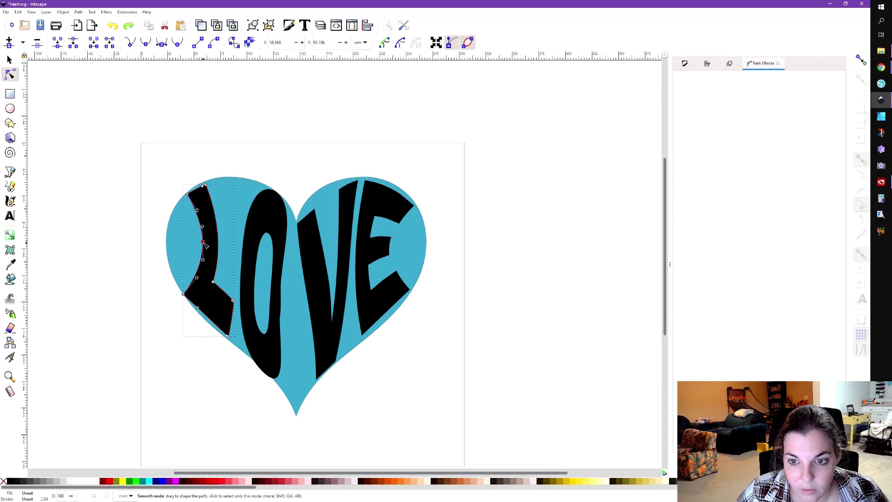
pyautogui.moveTo(204, 243); pyautogui.dragTo(195, 245)
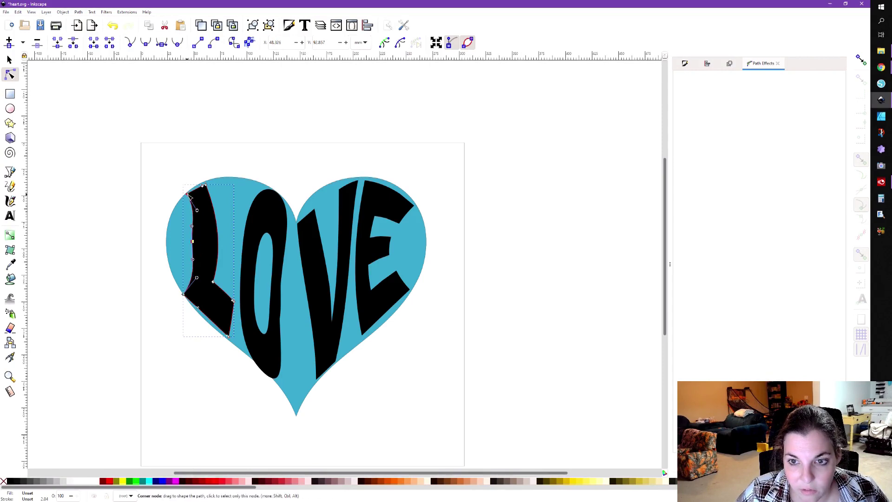
pyautogui.keyDown('shift'); pyautogui.click(184, 294); pyautogui.keyUp('shift')
pyautogui.moveTo(195, 245); pyautogui.dragTo(185, 244)
pyautogui.hotkey('ctrl', 'z')
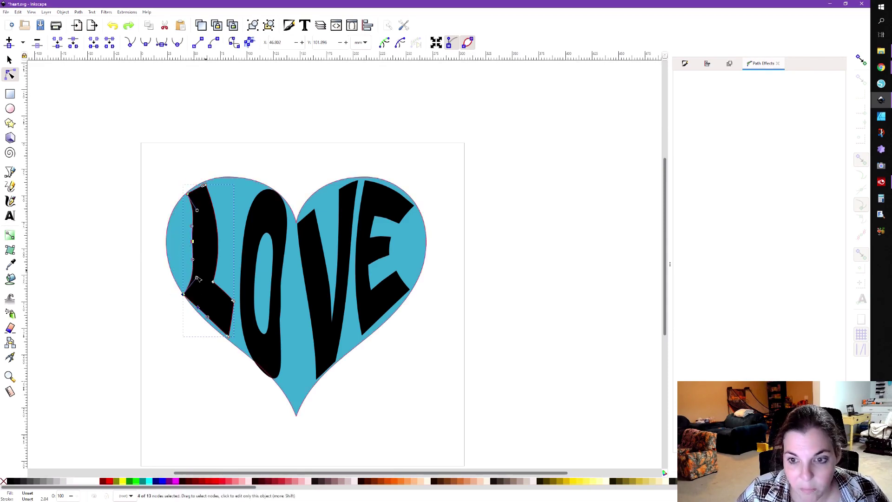
pyautogui.hotkey('ctrl', 'z')
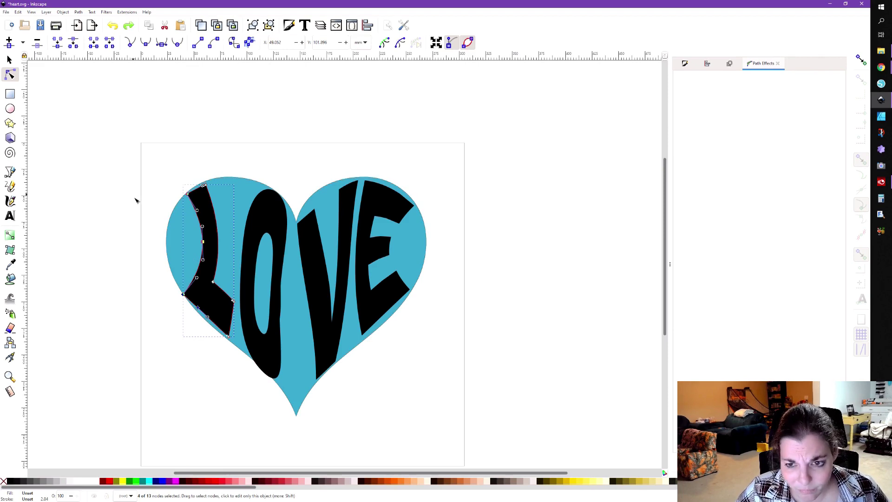